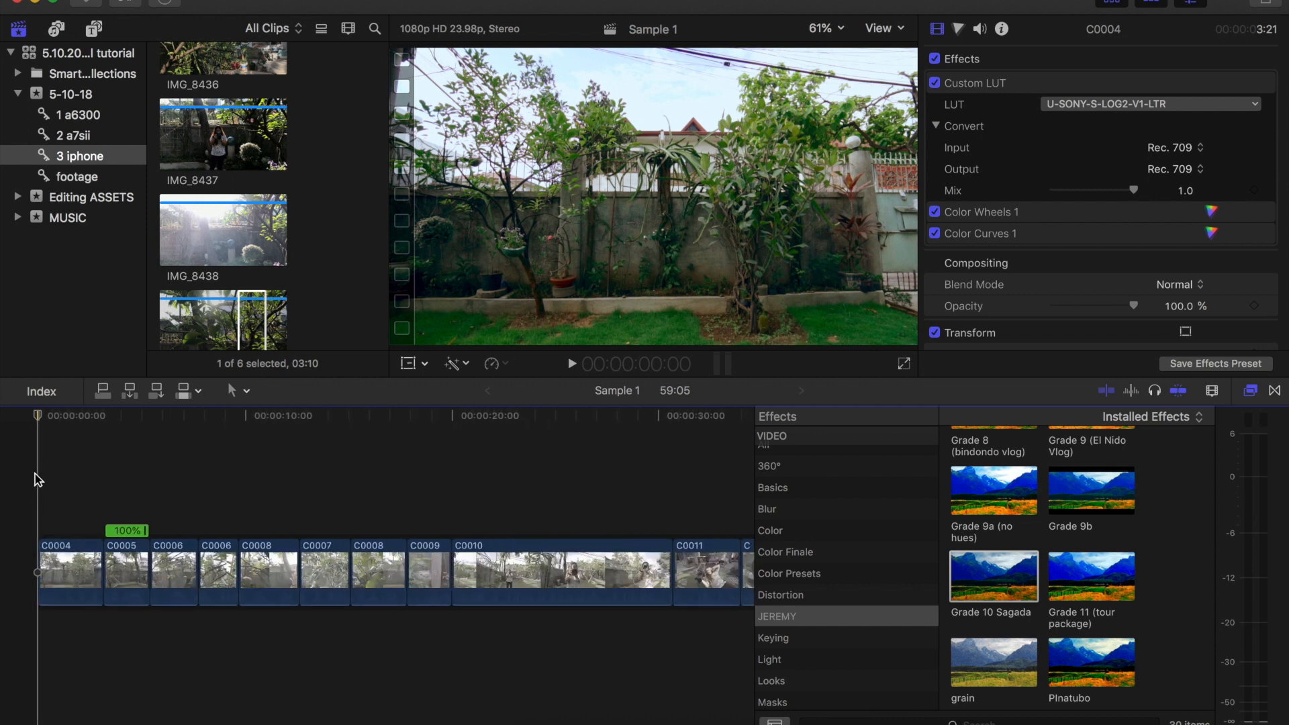
Play the opening of the timeline and turn on Stabilization for the first clip, C0004.
key("space")
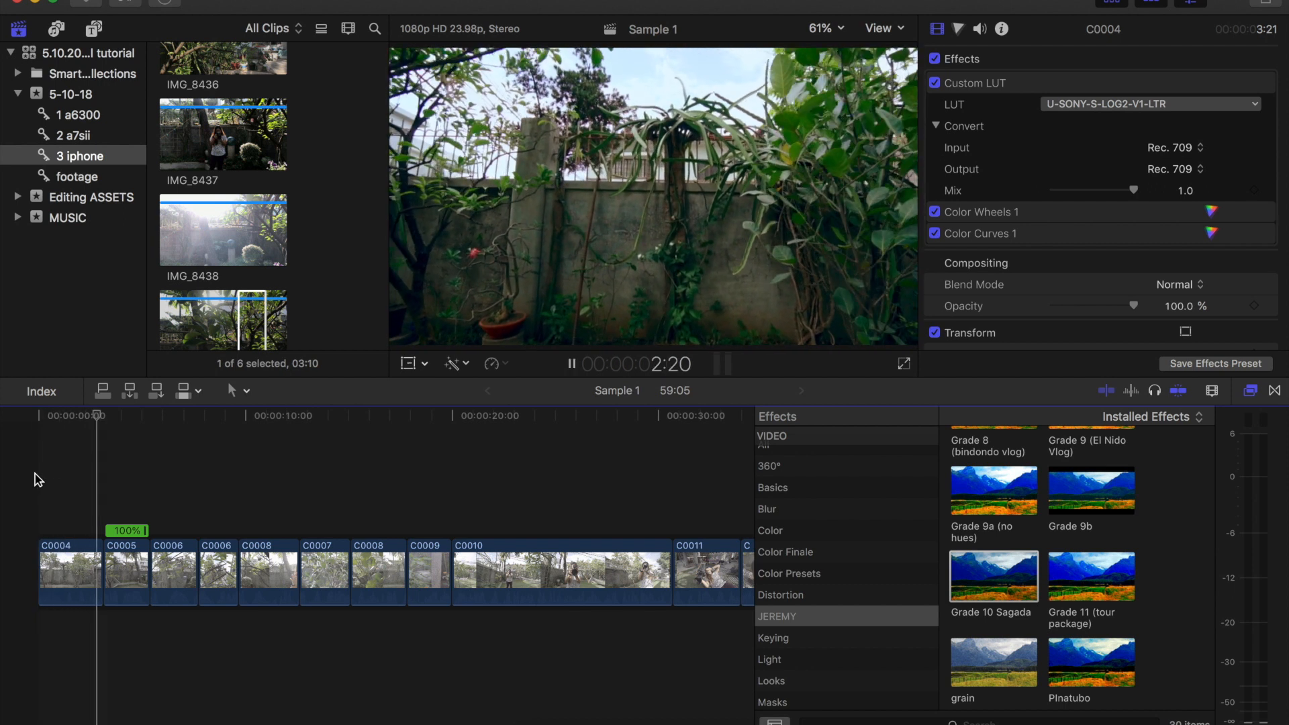
left_click(57, 495)
left_click(64, 590)
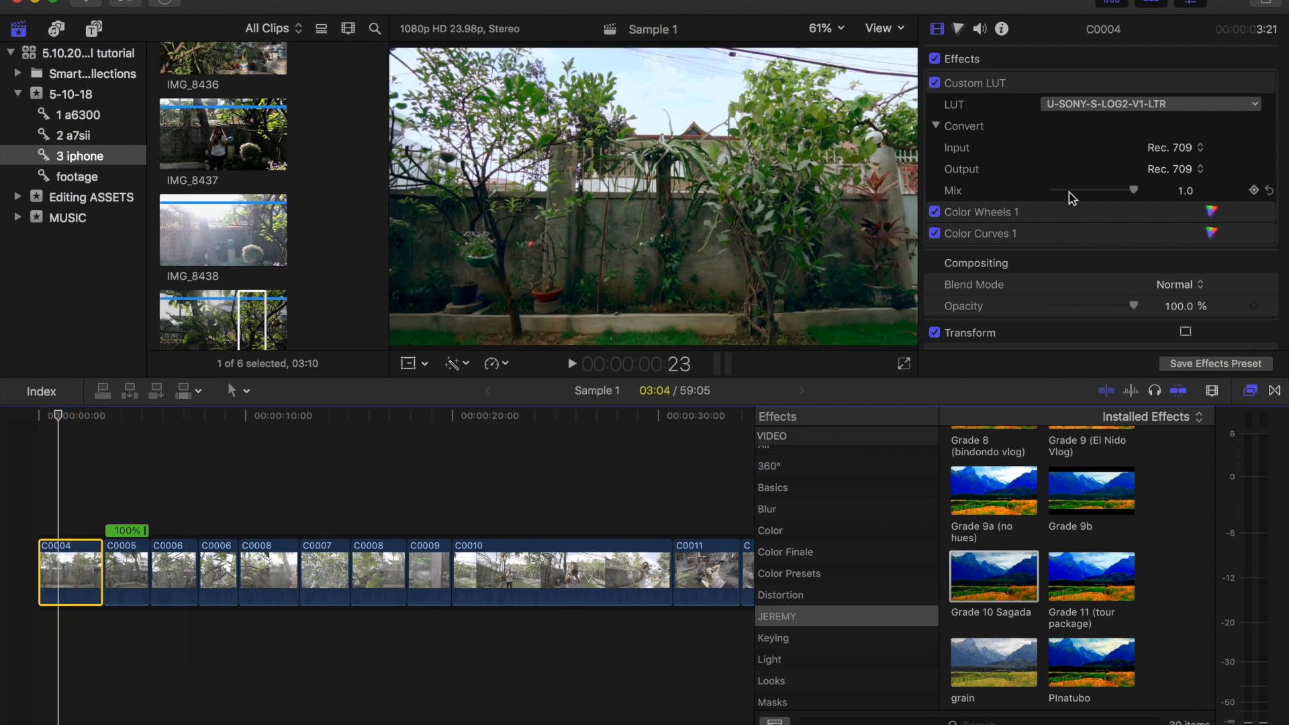
scroll(1071, 196, "down", 10)
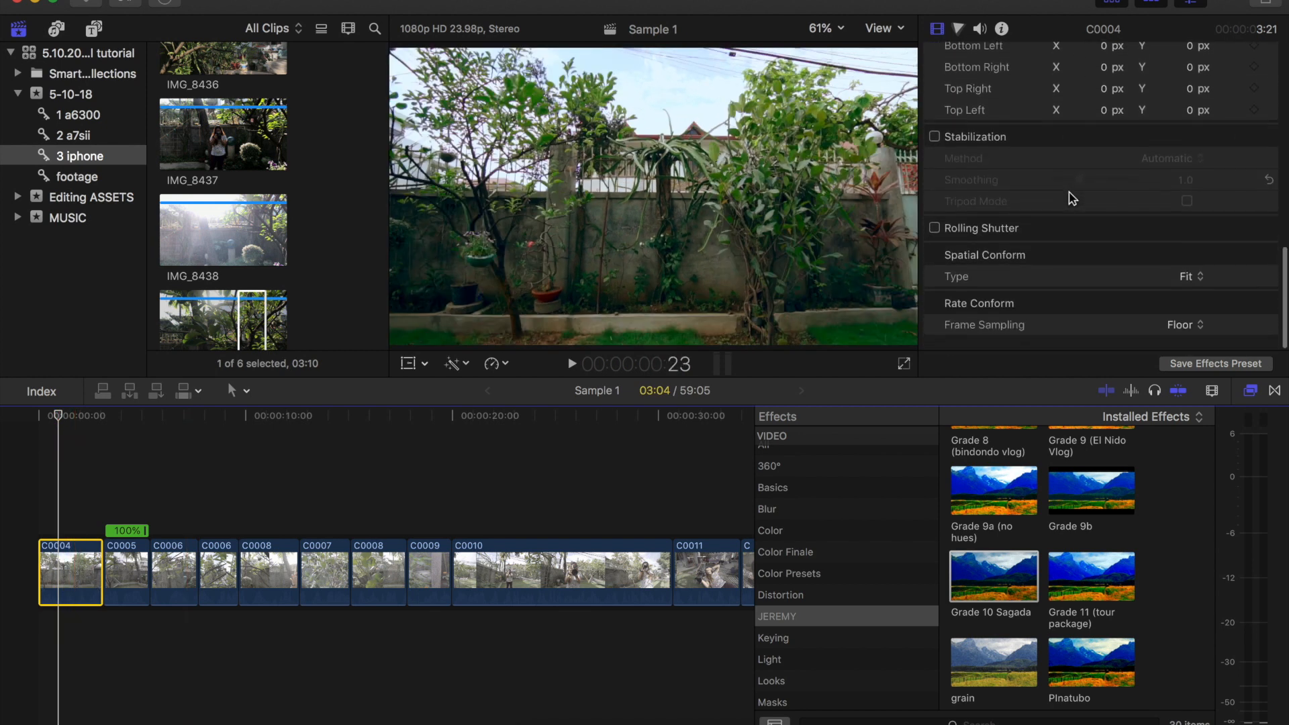
left_click(934, 141)
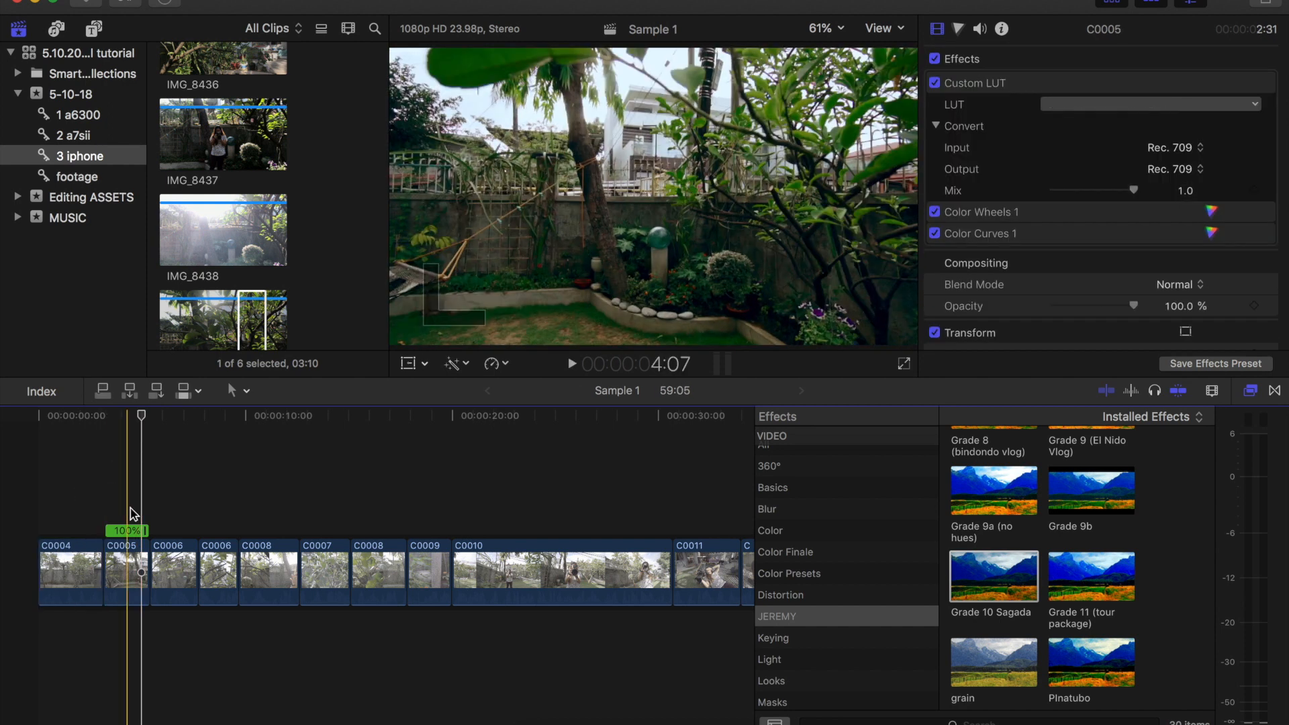
Slow clip C0005 to a 40% speed rate, play it, and trim its end at 7:15 on the timeline.
left_click(141, 582)
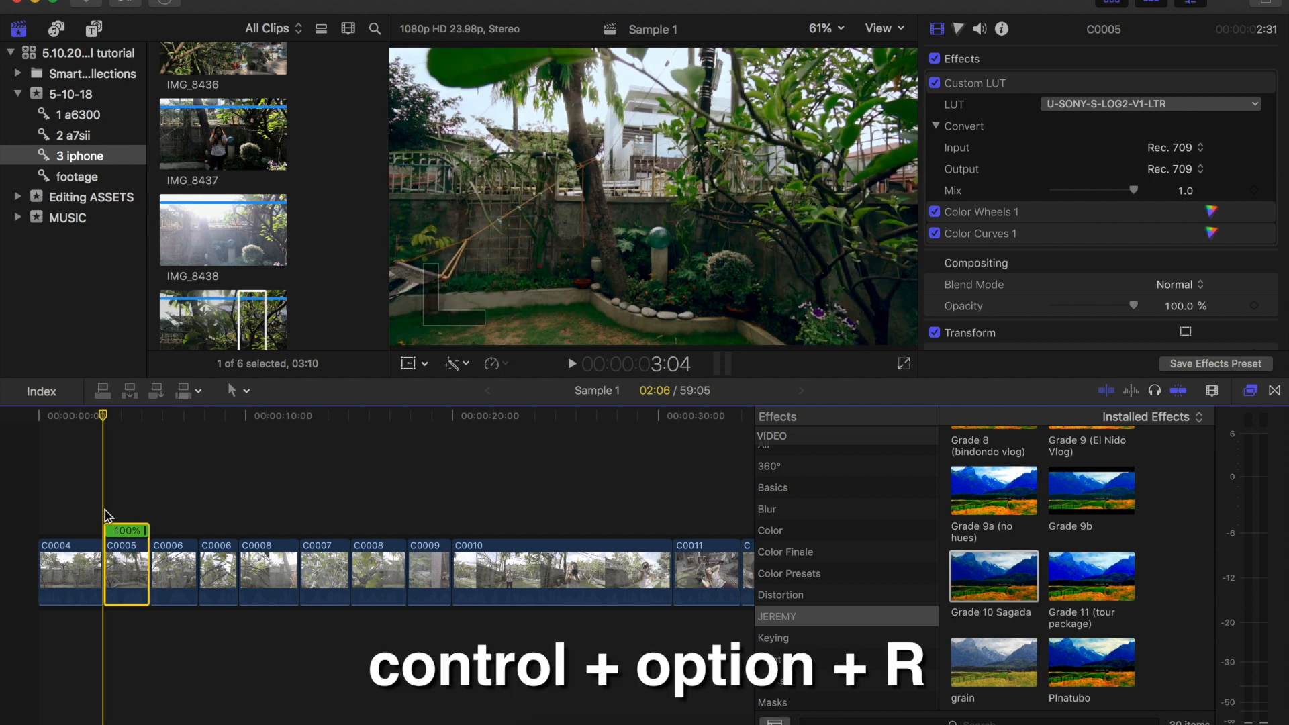
key("ctrl+alt+r")
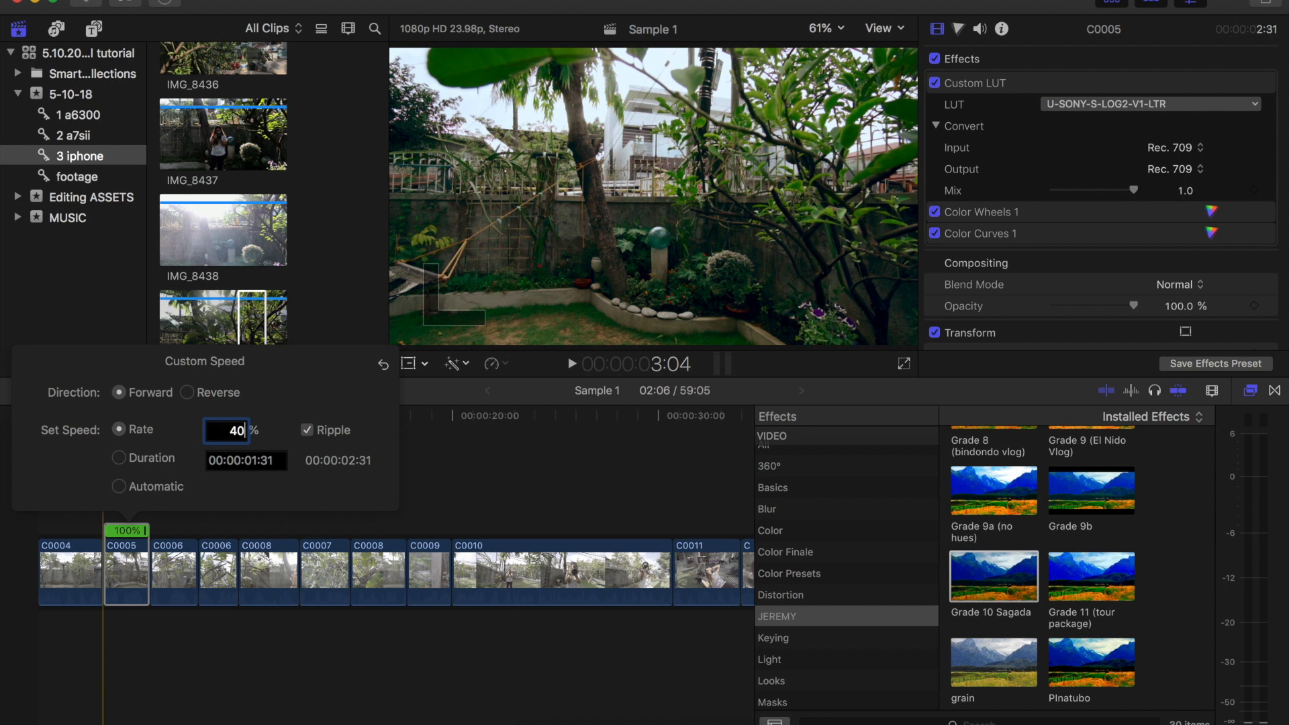
key("Return")
left_click(101, 627)
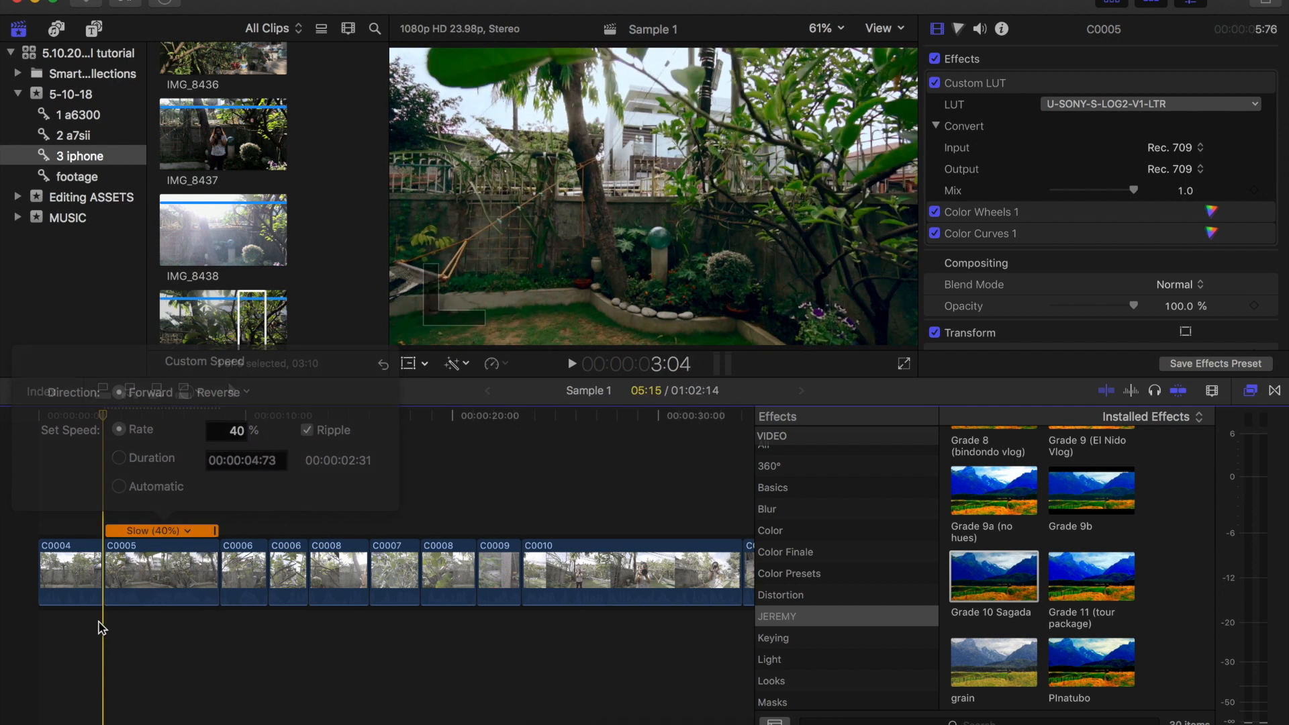
key("space")
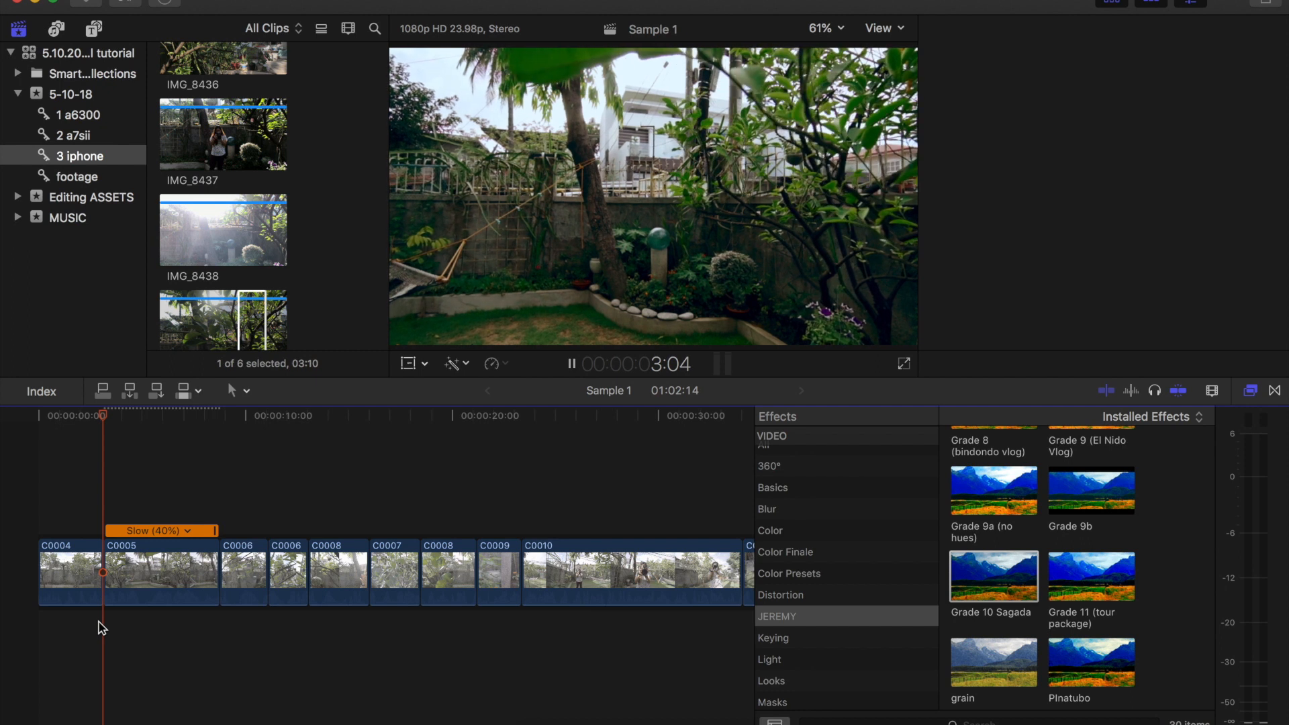
key("super+4")
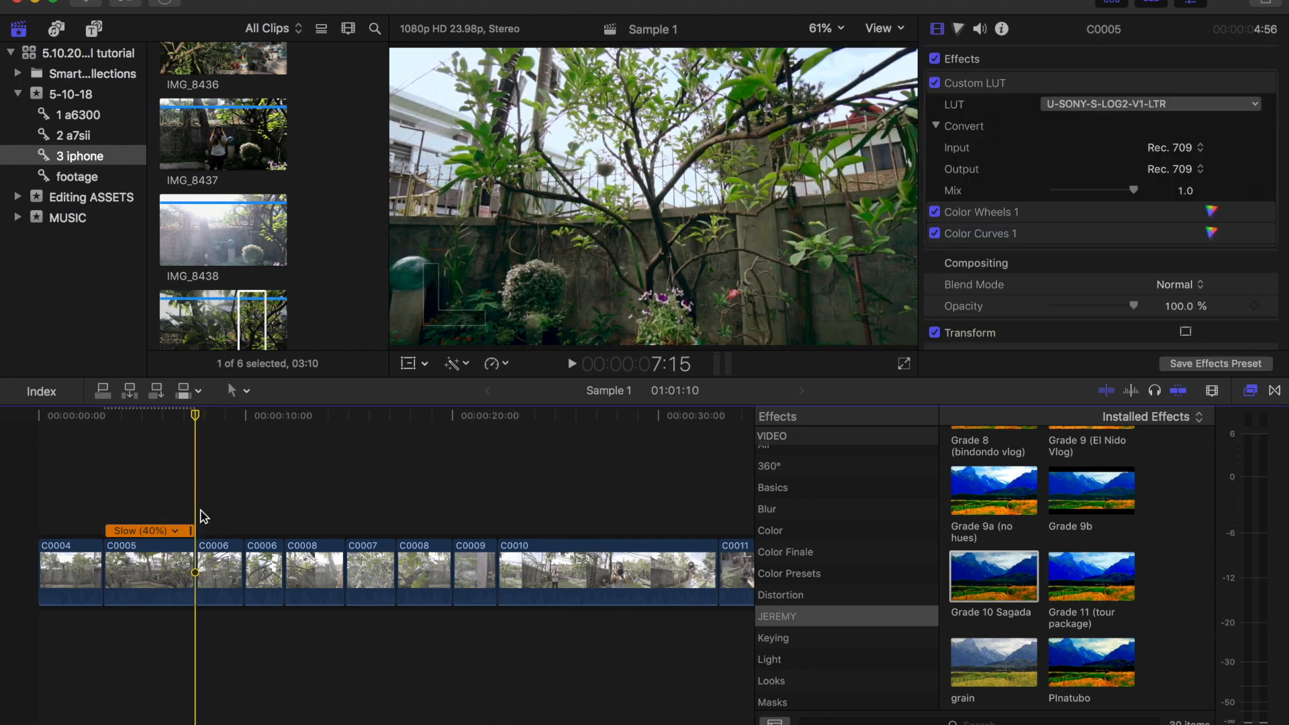
Slow the first C0006 clip to a 40% speed rate.
left_click(224, 576)
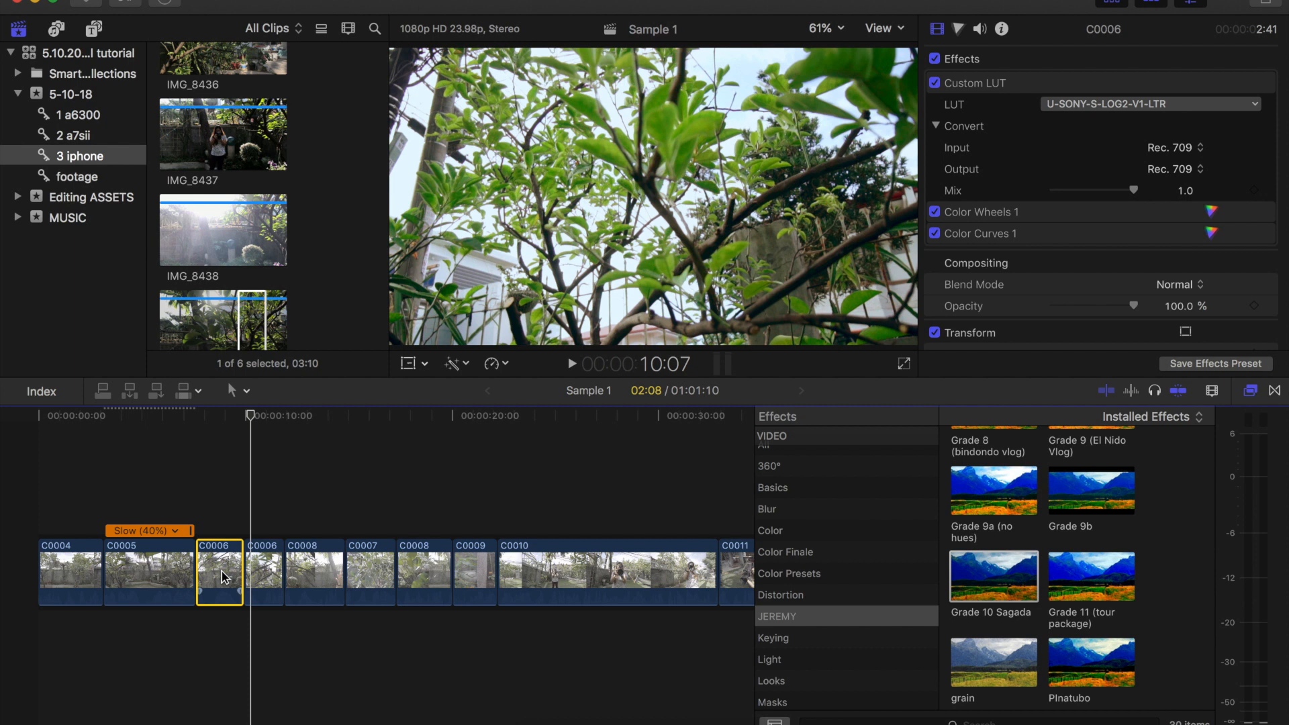
key("ctrl+alt+r")
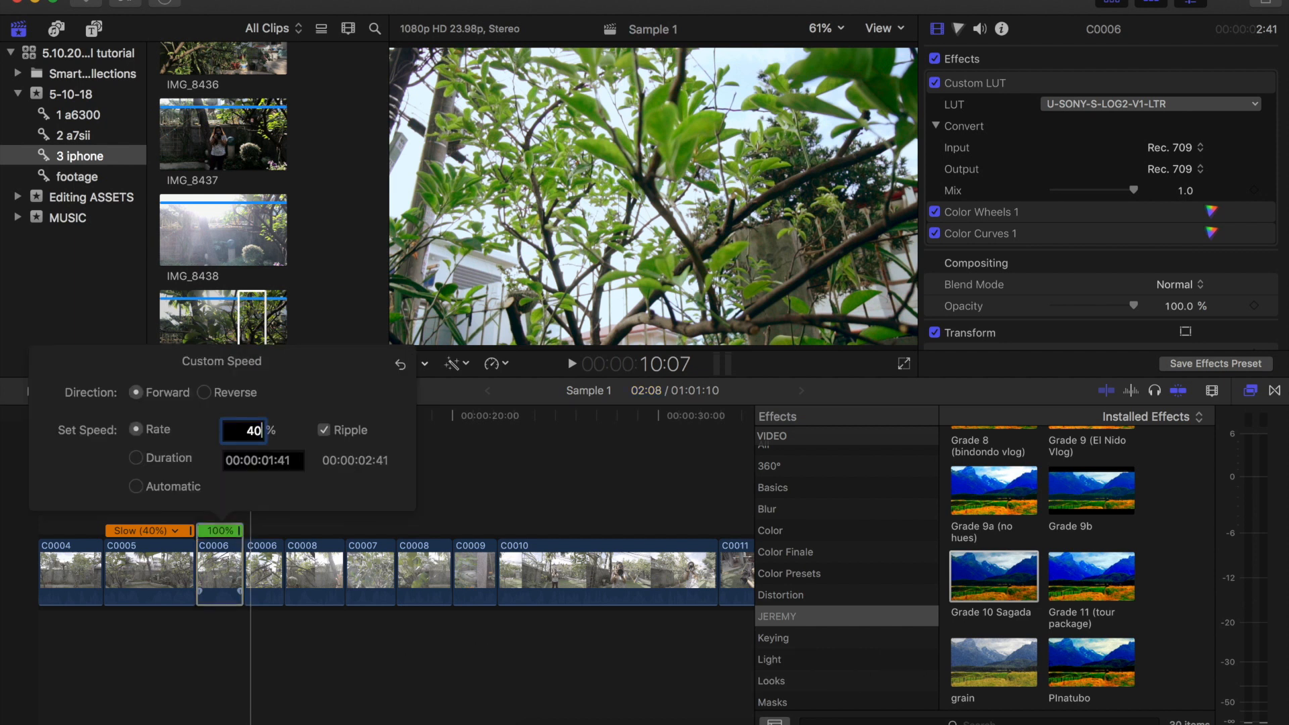
key("Return")
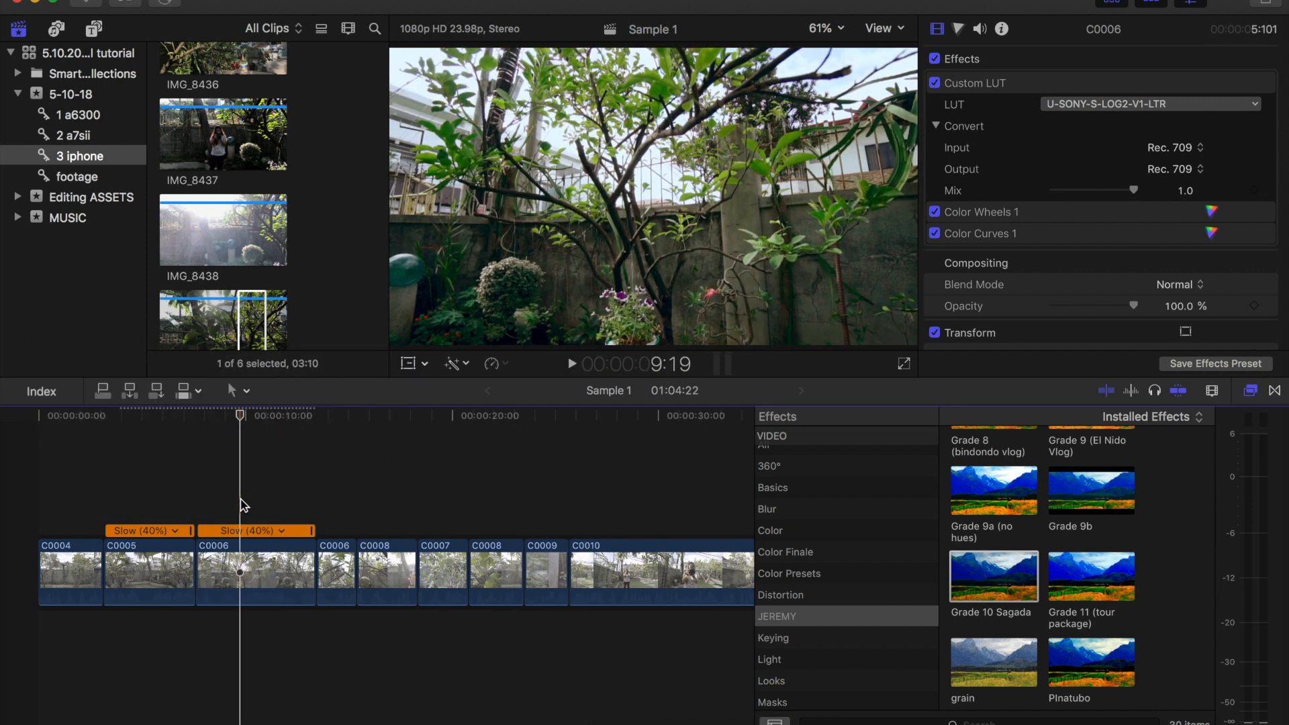
Trim the start of the slowed C0006 clip at 9:19 and turn on its Stabilization.
left_click(275, 571)
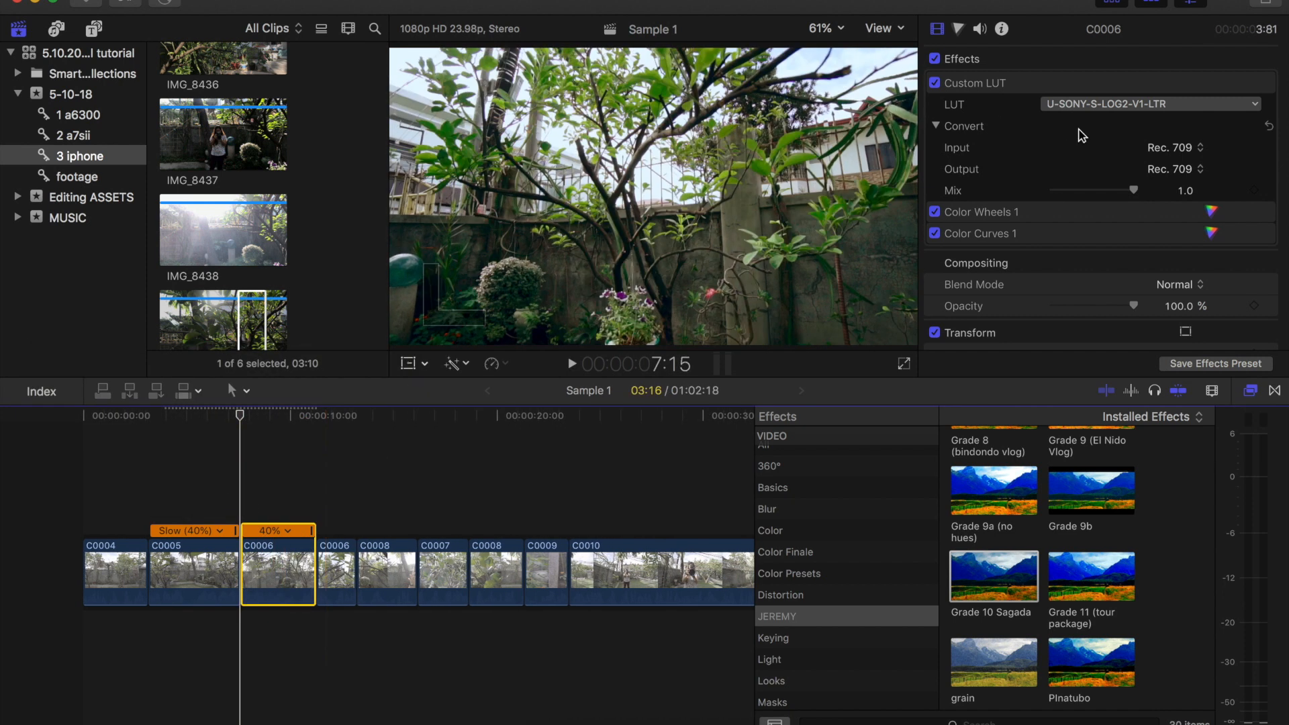
scroll(1074, 195, "down", 10)
scroll(1075, 195, "down", 3)
left_click(935, 141)
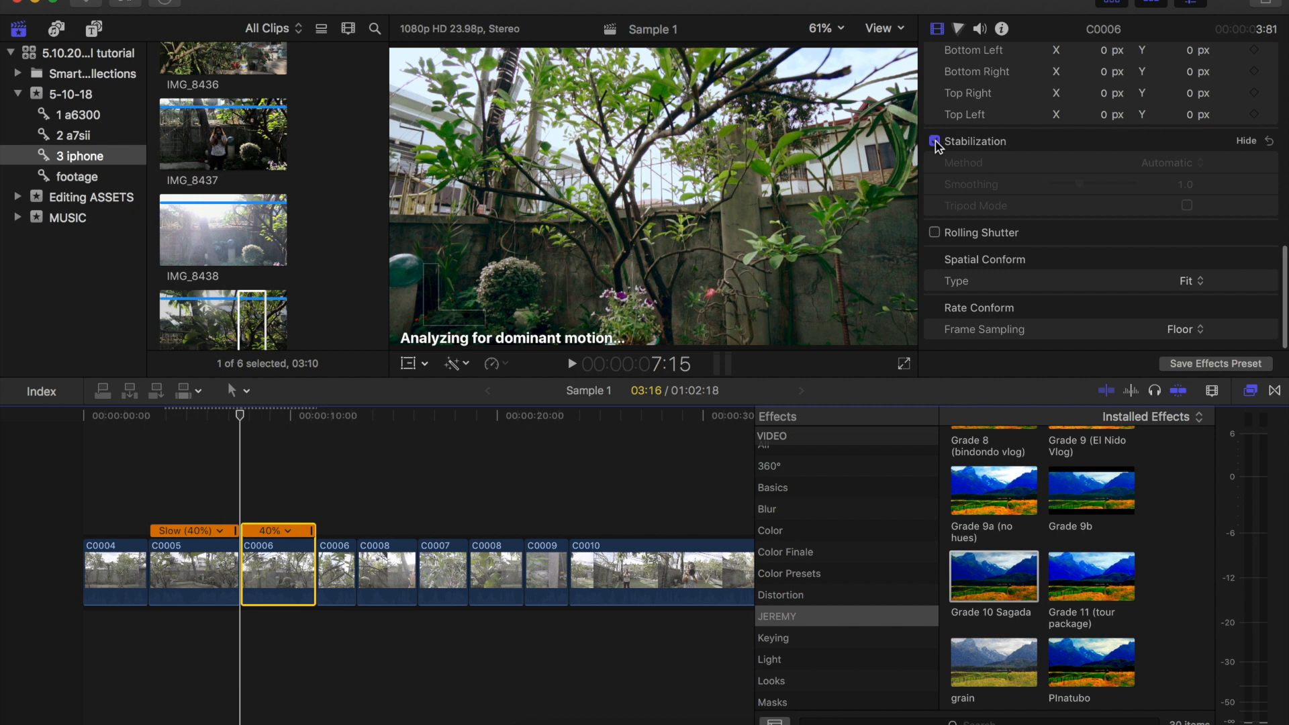
Play back the stabilized C0006 clip and replay the edited clips from the beginning of the timeline.
left_click(244, 490)
key("space")
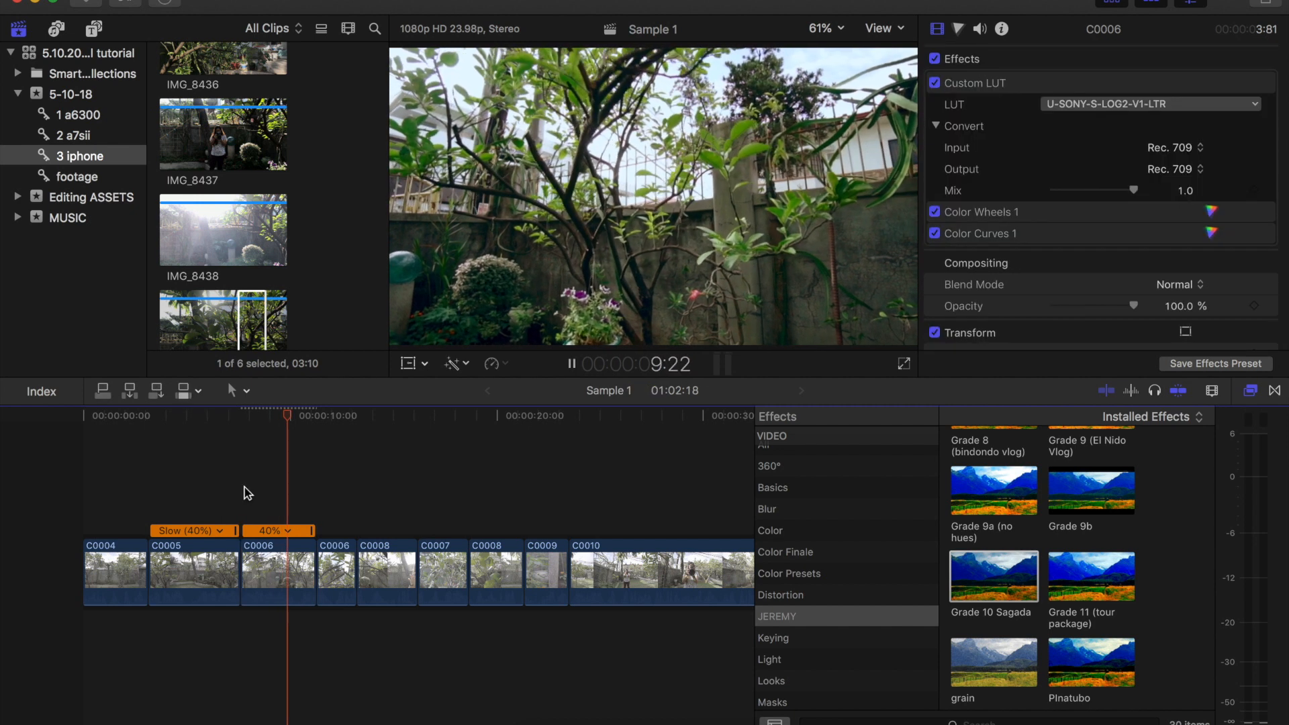
left_click(75, 495)
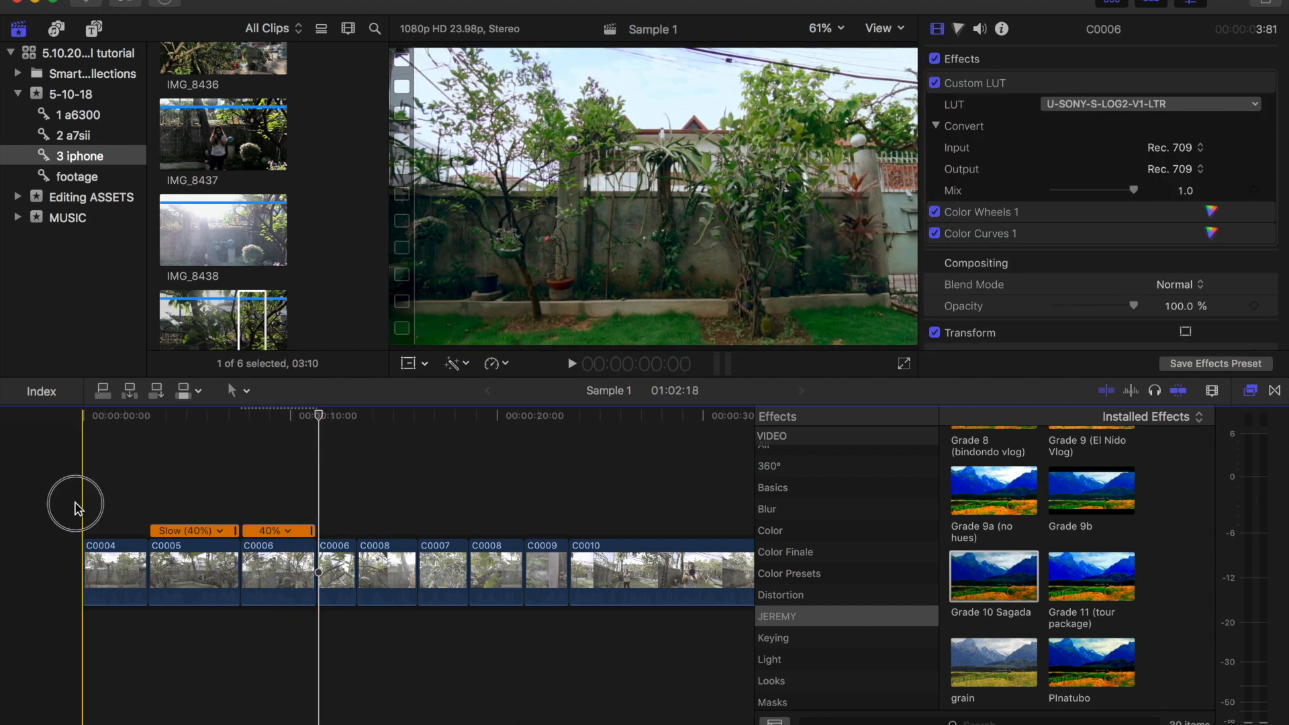
left_click(119, 575)
key("space")
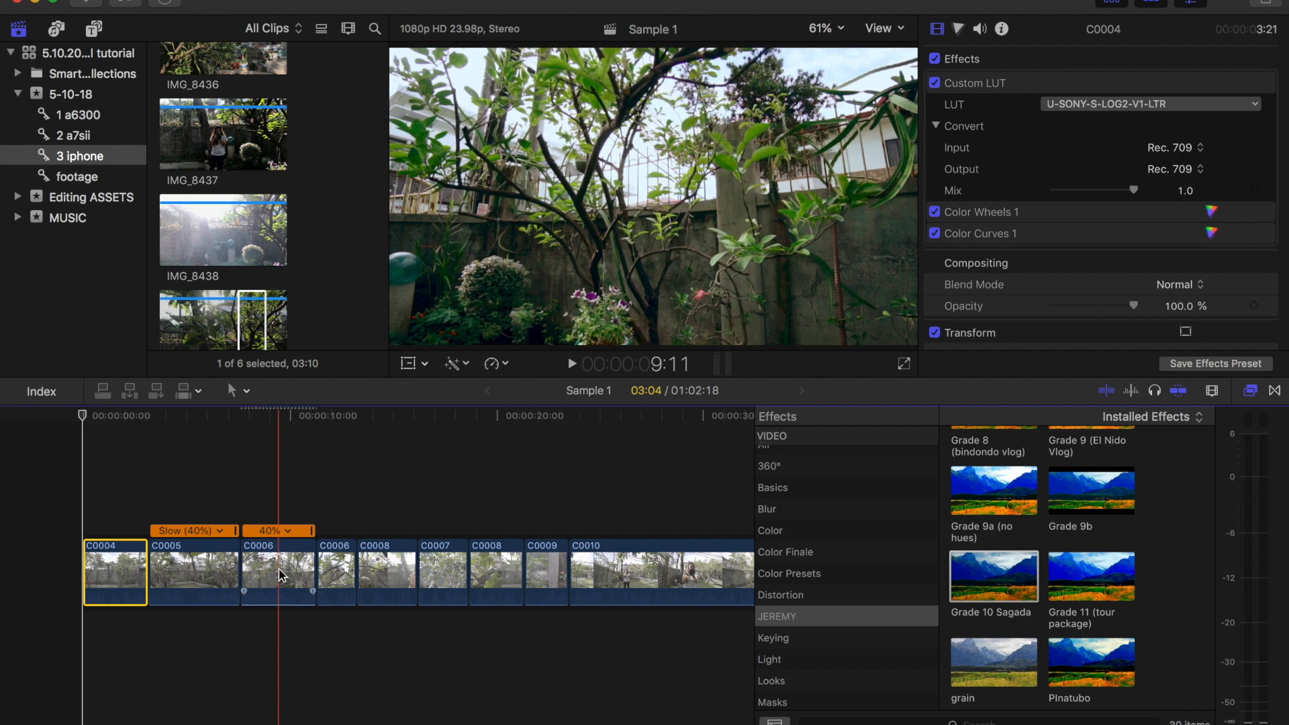
left_click(74, 516)
key("space")
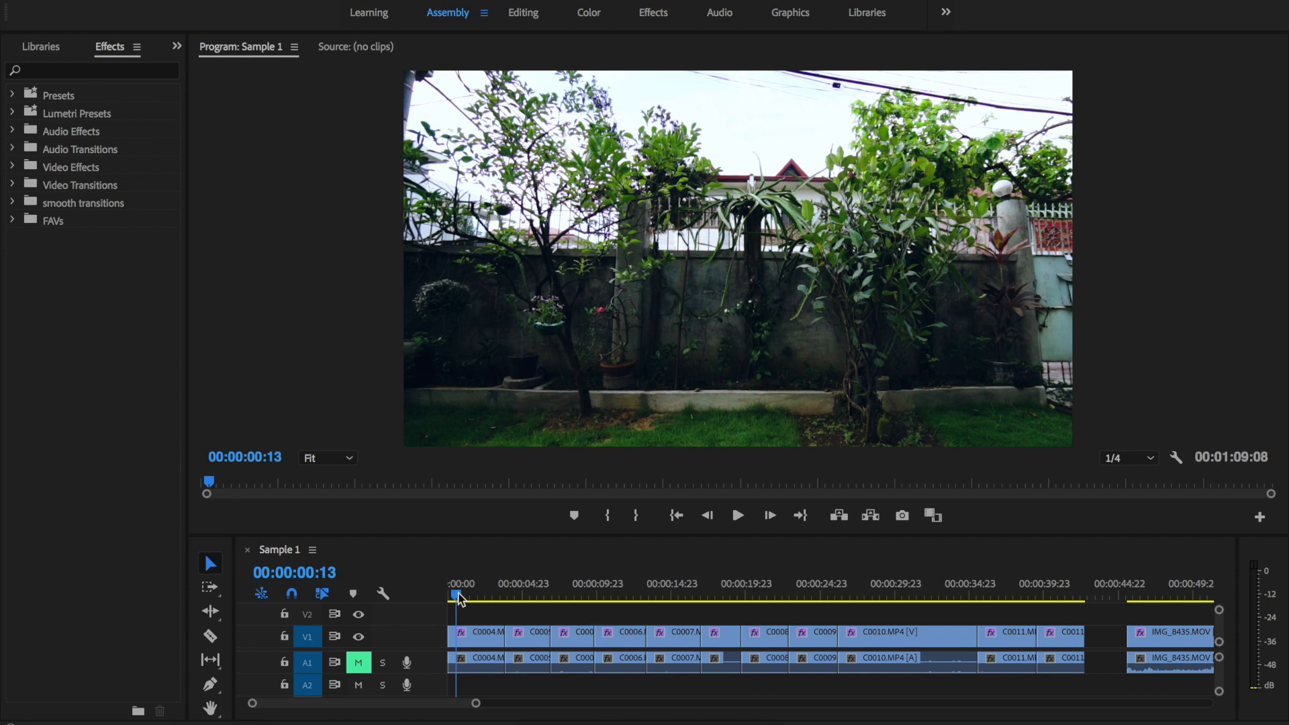
Switch to Adobe Premiere Pro and scrub through the opening clip C0004 to check its camera movement.
left_click(478, 597)
left_click_drag(461, 592, 479, 591)
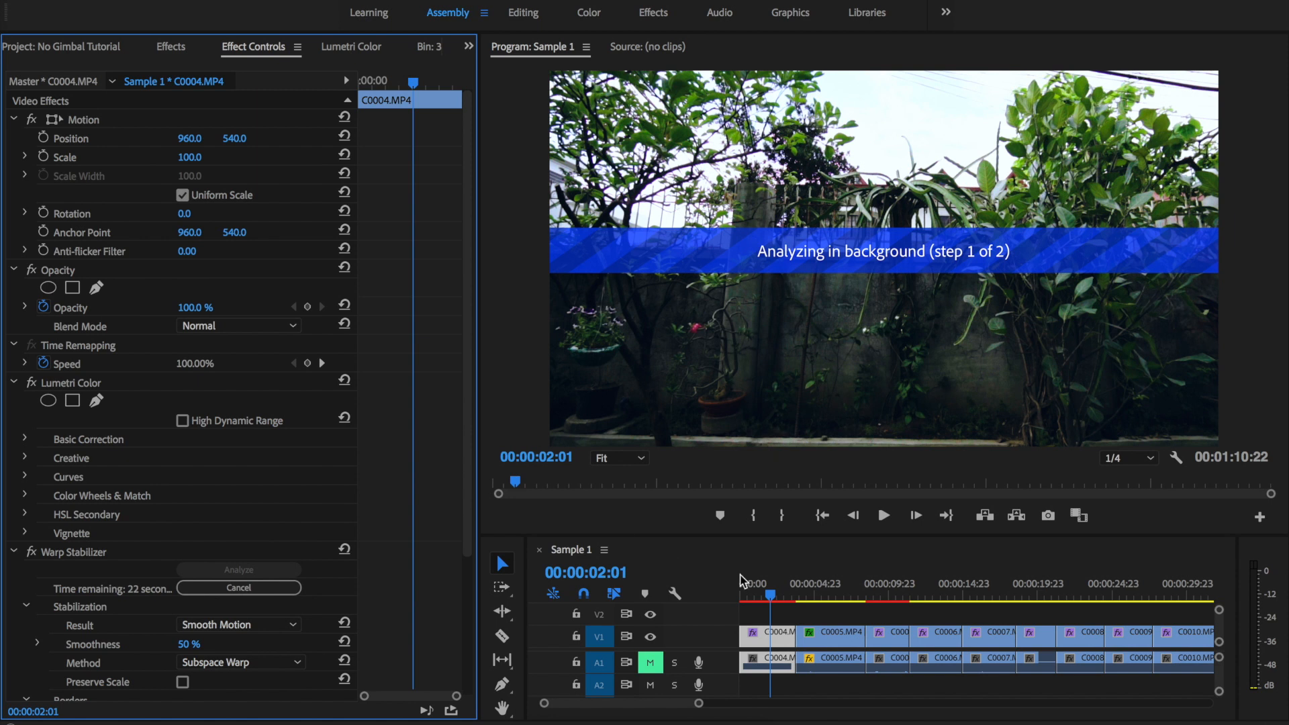
left_click_drag(770, 594, 777, 597)
left_click_drag(878, 589, 769, 588)
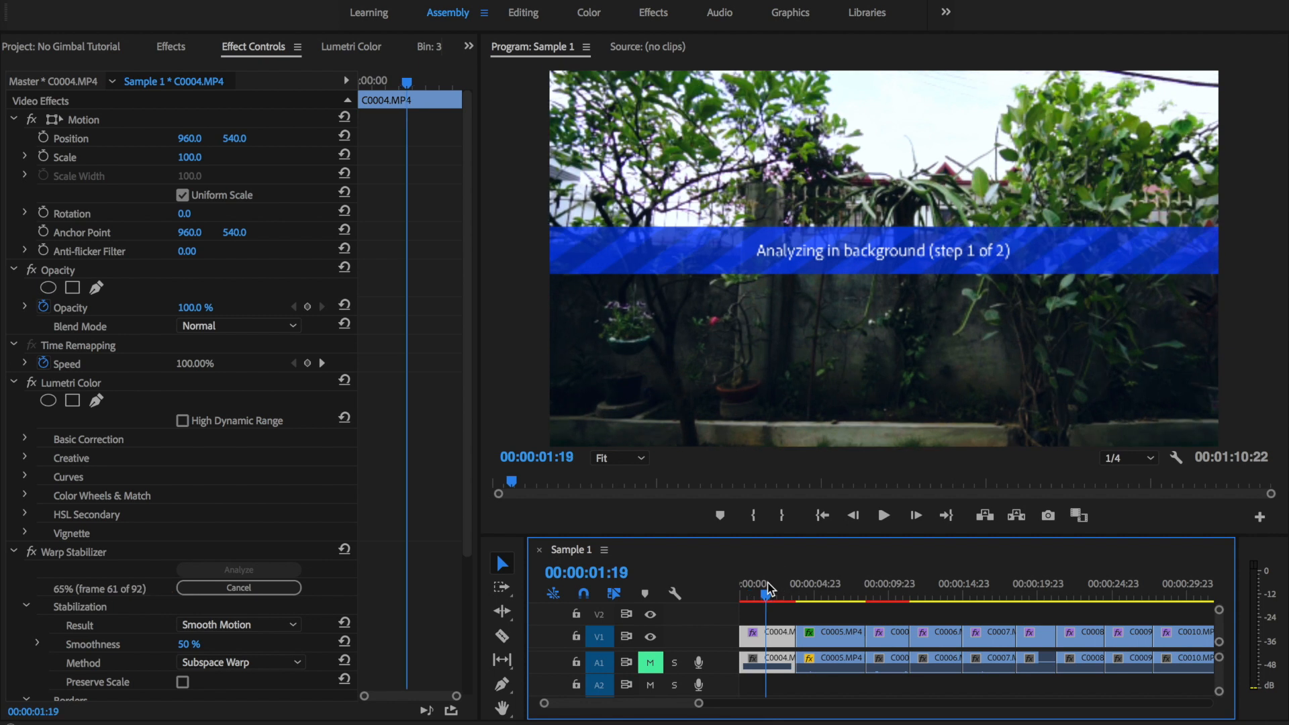
Remove the Warp Stabilizer effect from the first C0006 clip.
left_click(169, 50)
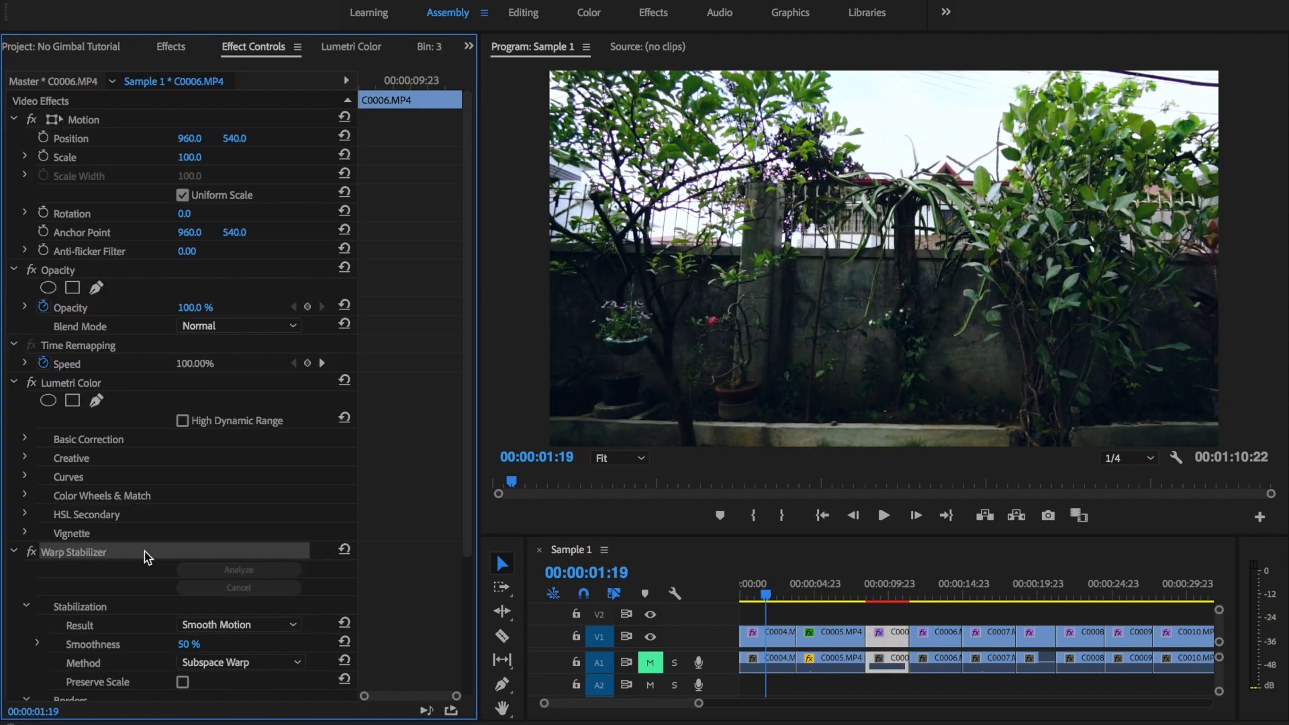
key("Delete")
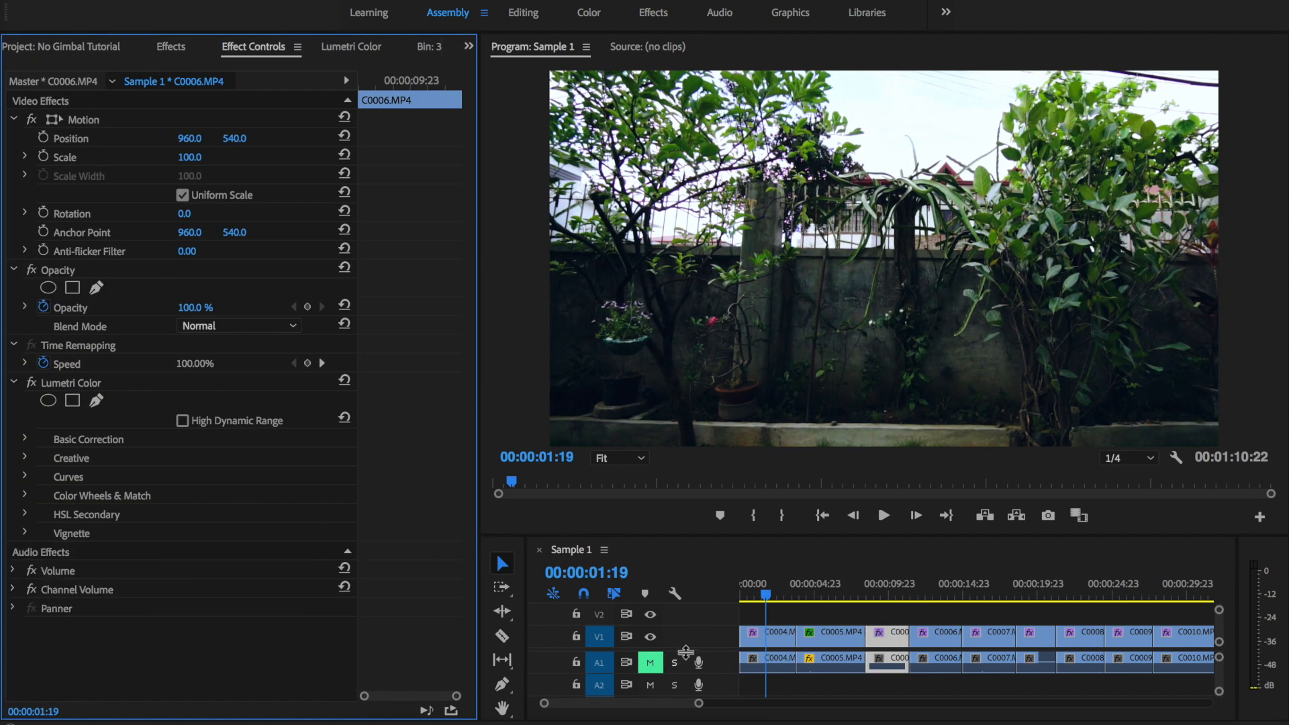
Slow the first three clips, C0004, C0005 and C0006, to 40% speed together.
left_click(882, 643)
mouse_move(882, 643)
left_mouse_down()
mouse_move(883, 622)
mouse_move(810, 623)
mouse_move(891, 664)
left_mouse_up()
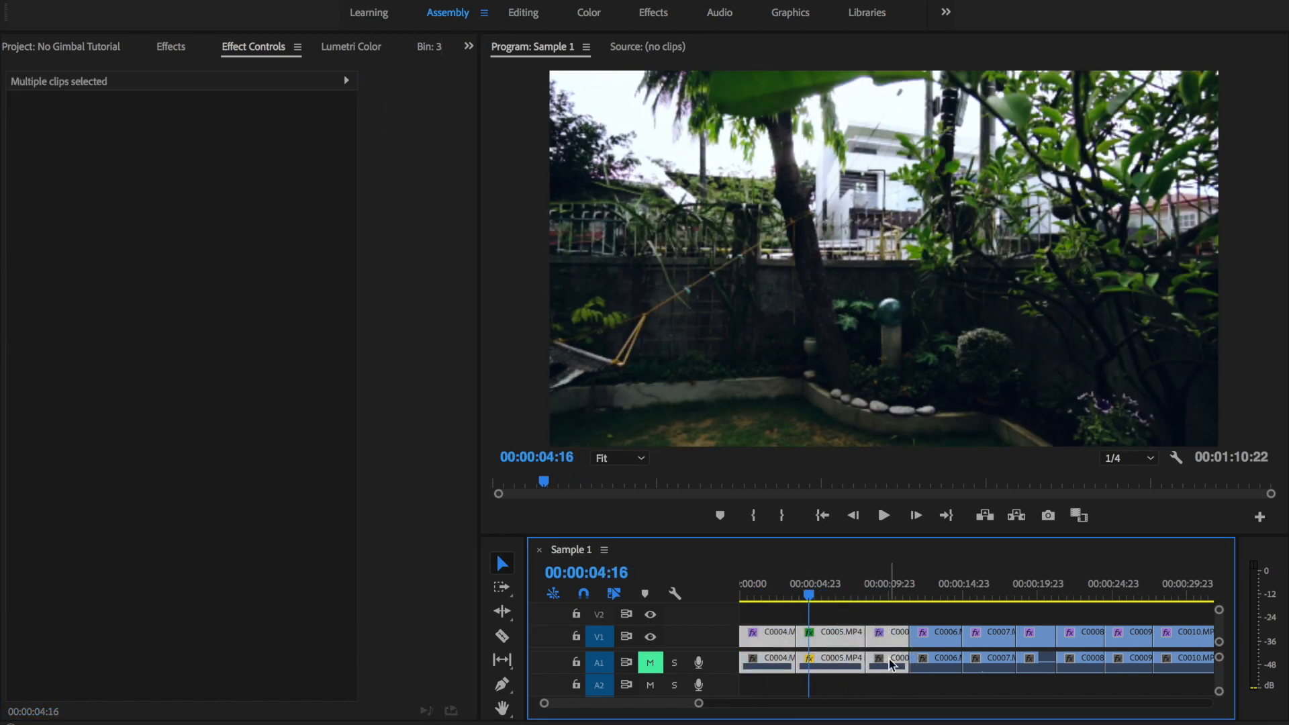
key("super+r")
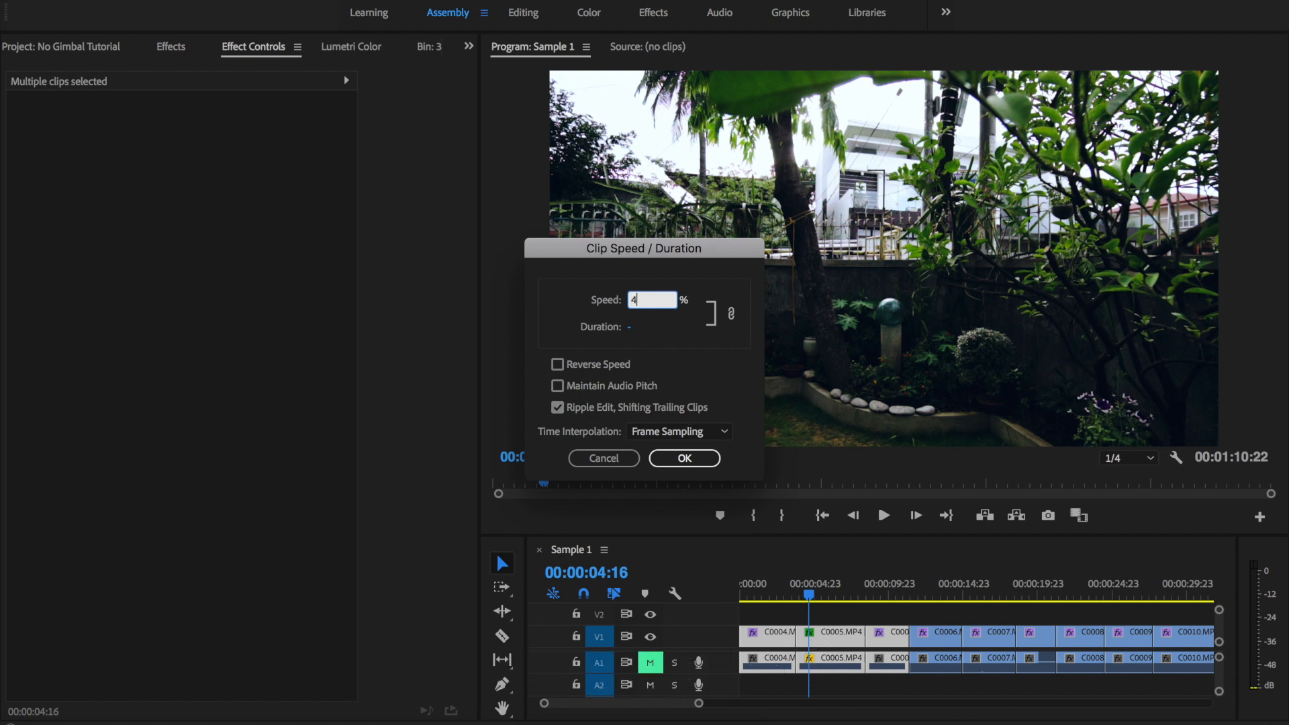
key("Return")
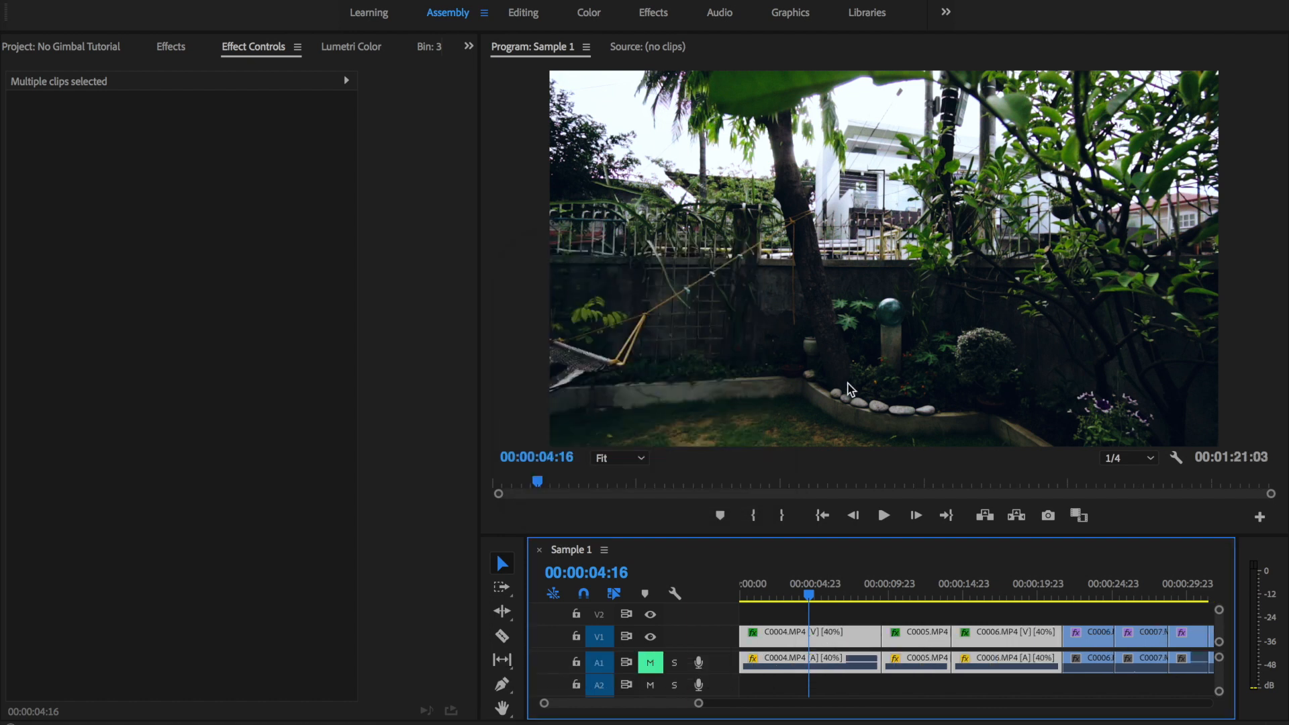
Nest the slowed C0004 clip as Nested Sequence 01.
left_click(873, 617)
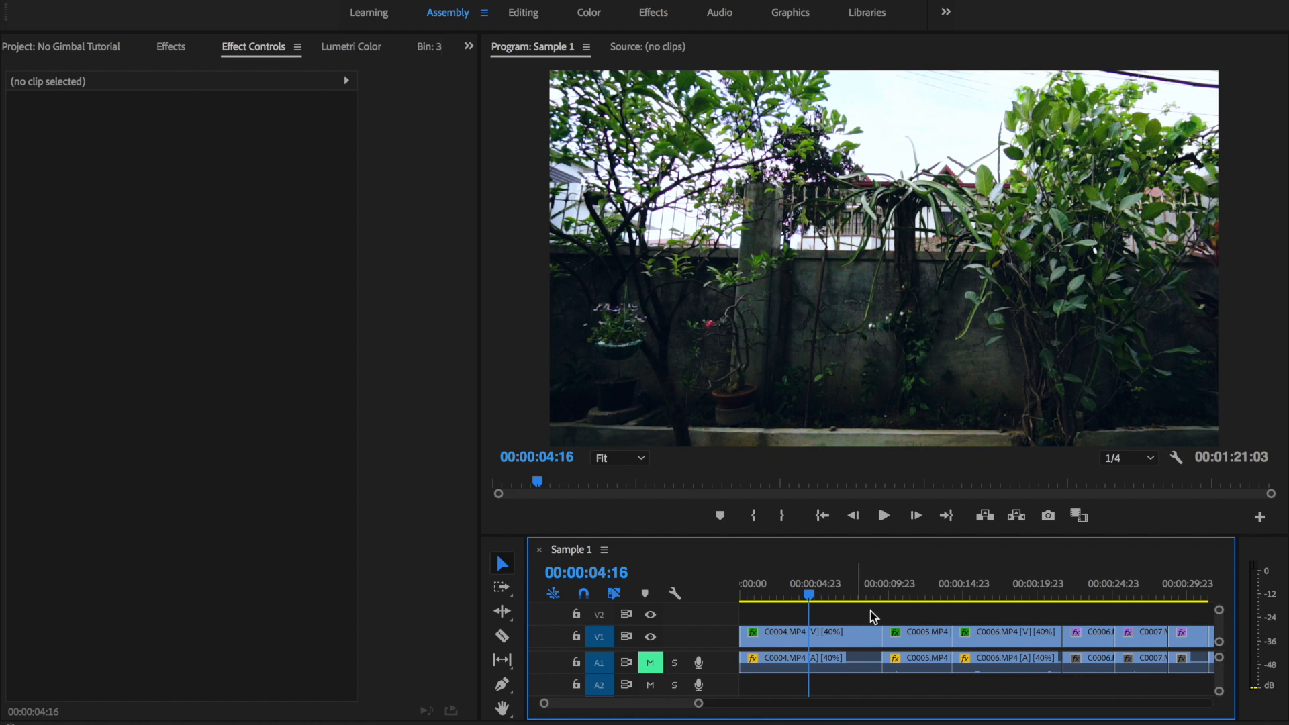
left_click(834, 640)
right_click(832, 641)
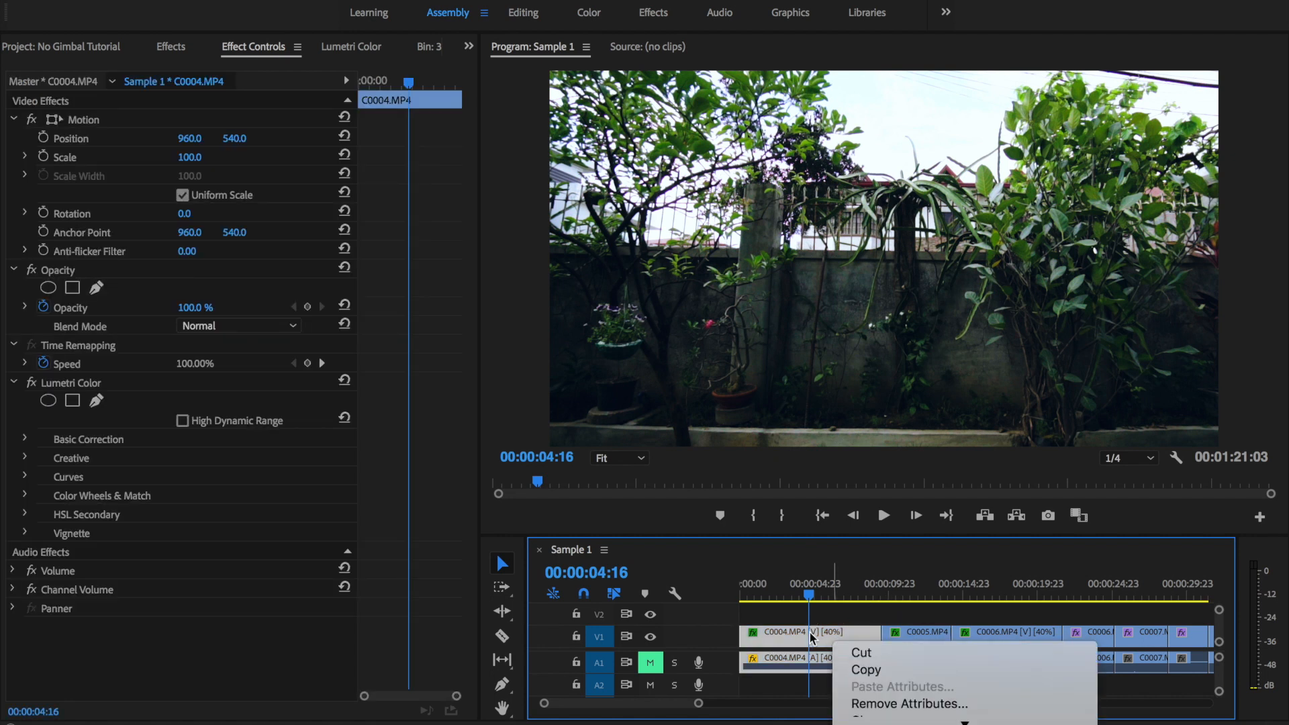
scroll(929, 676, "down", 10)
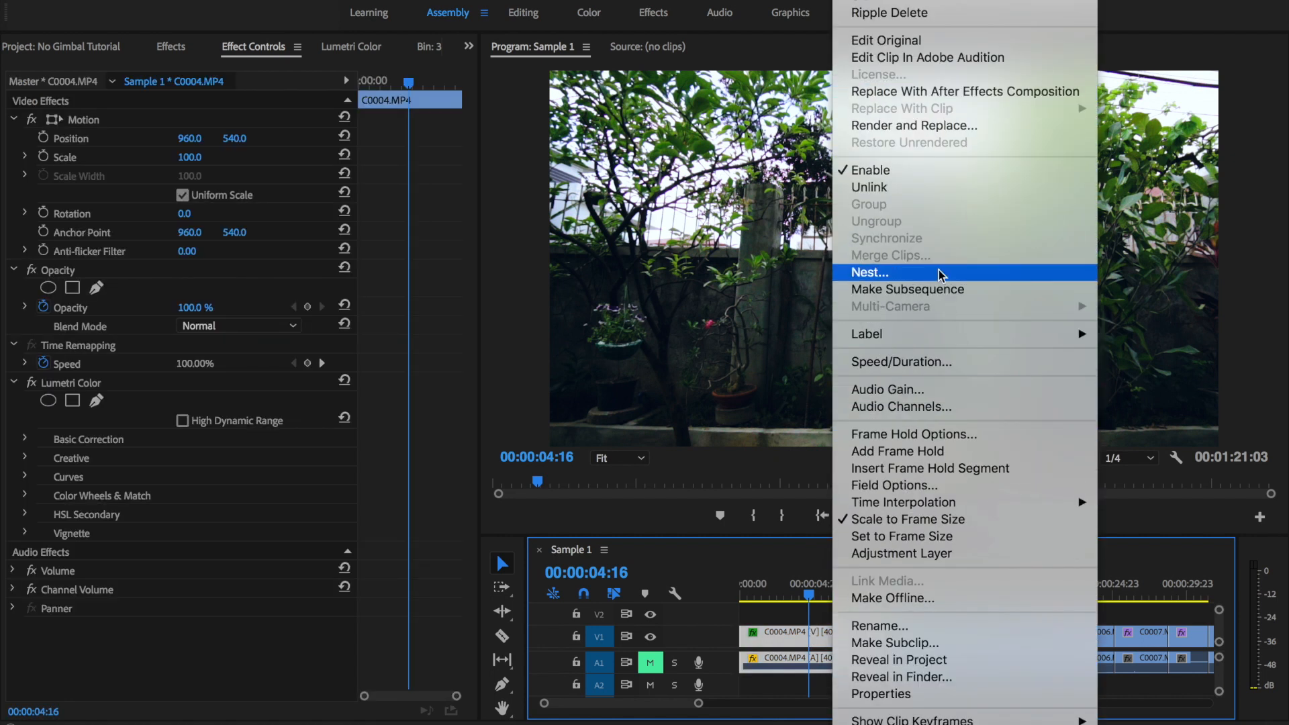
left_click(940, 273)
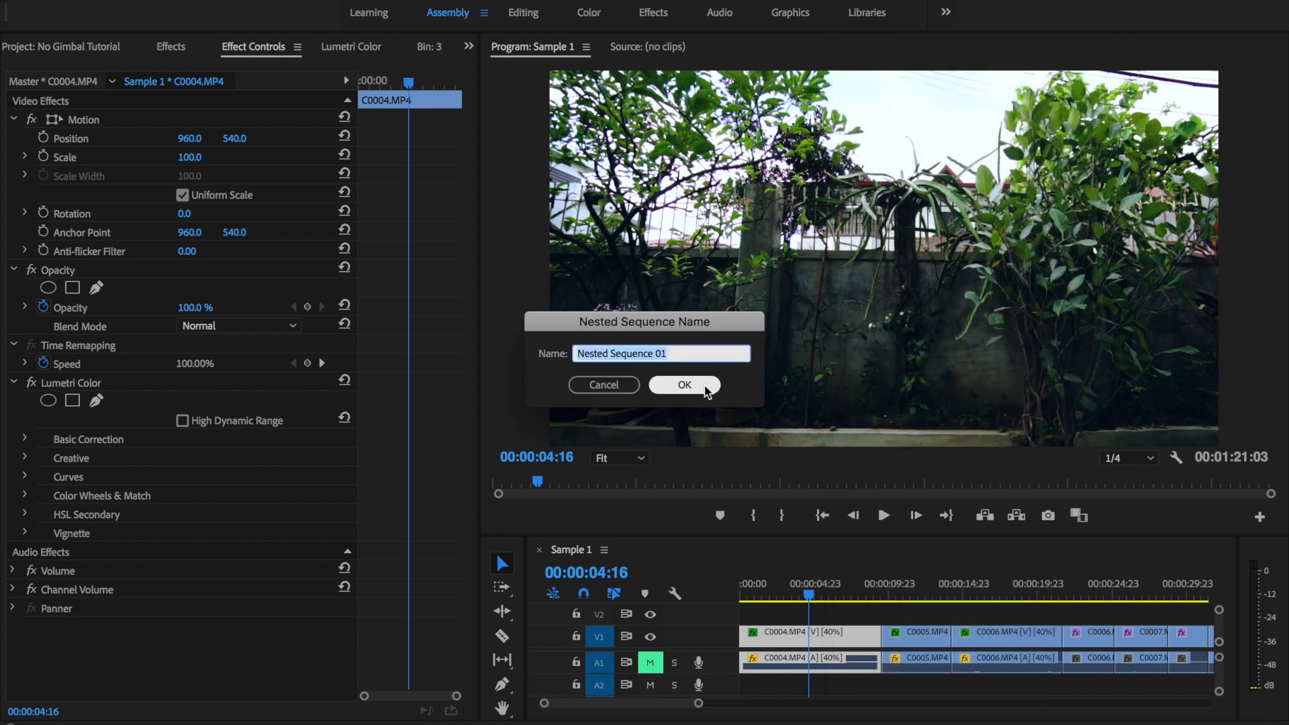
left_click(689, 384)
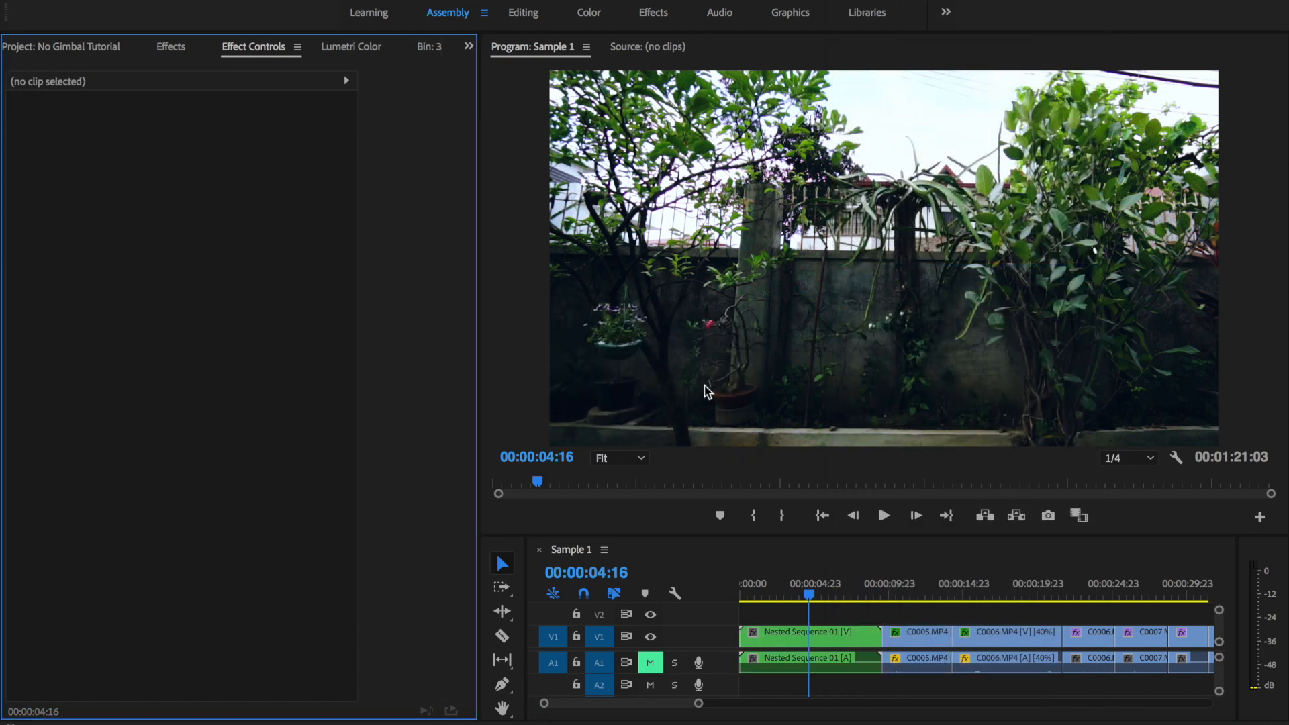
Nest the slowed C0005 clip as Nested Sequence 02 and the slowed C0006 clip as Nested Sequence 03.
right_click(922, 643)
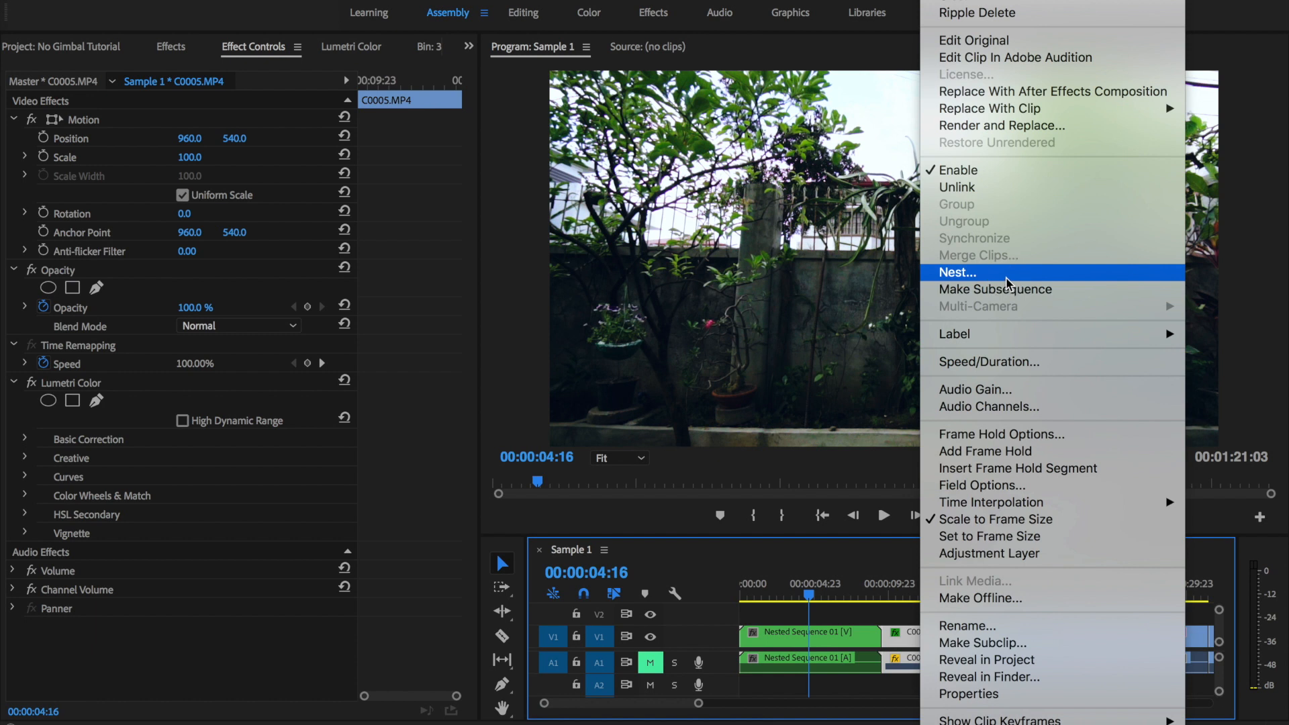
left_click(987, 273)
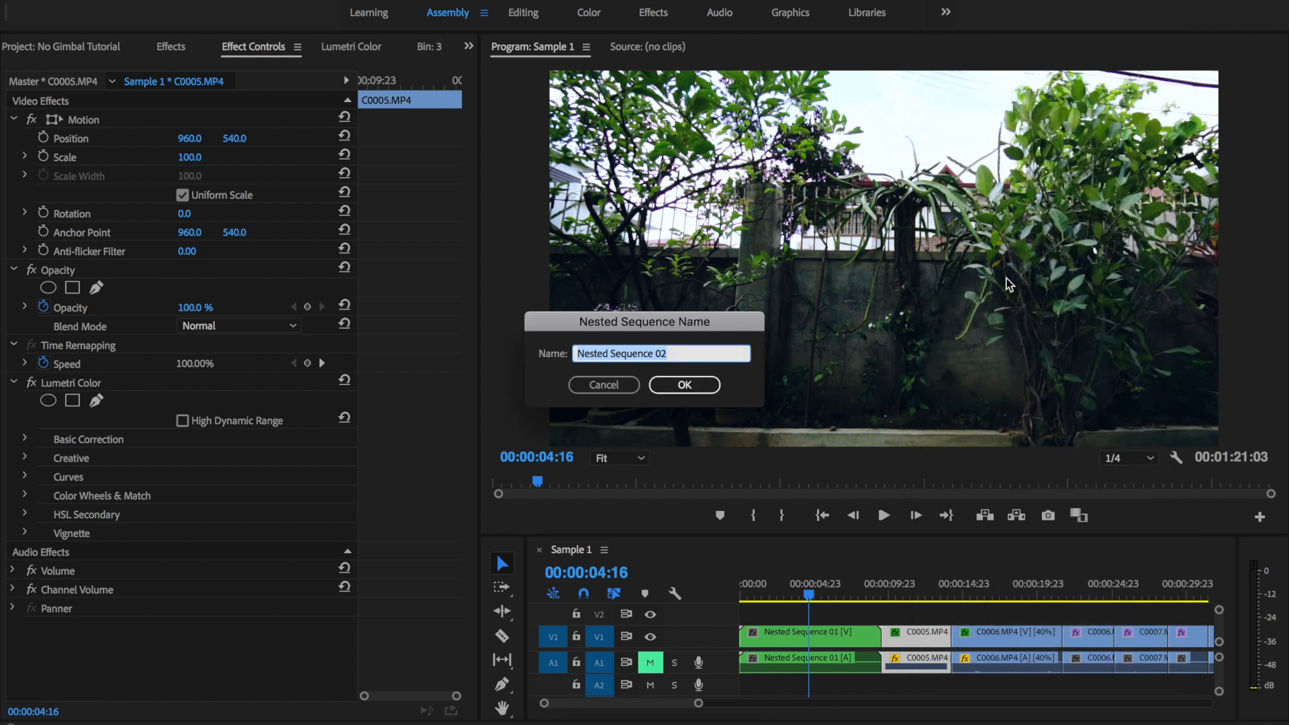
key("Return")
right_click(1009, 646)
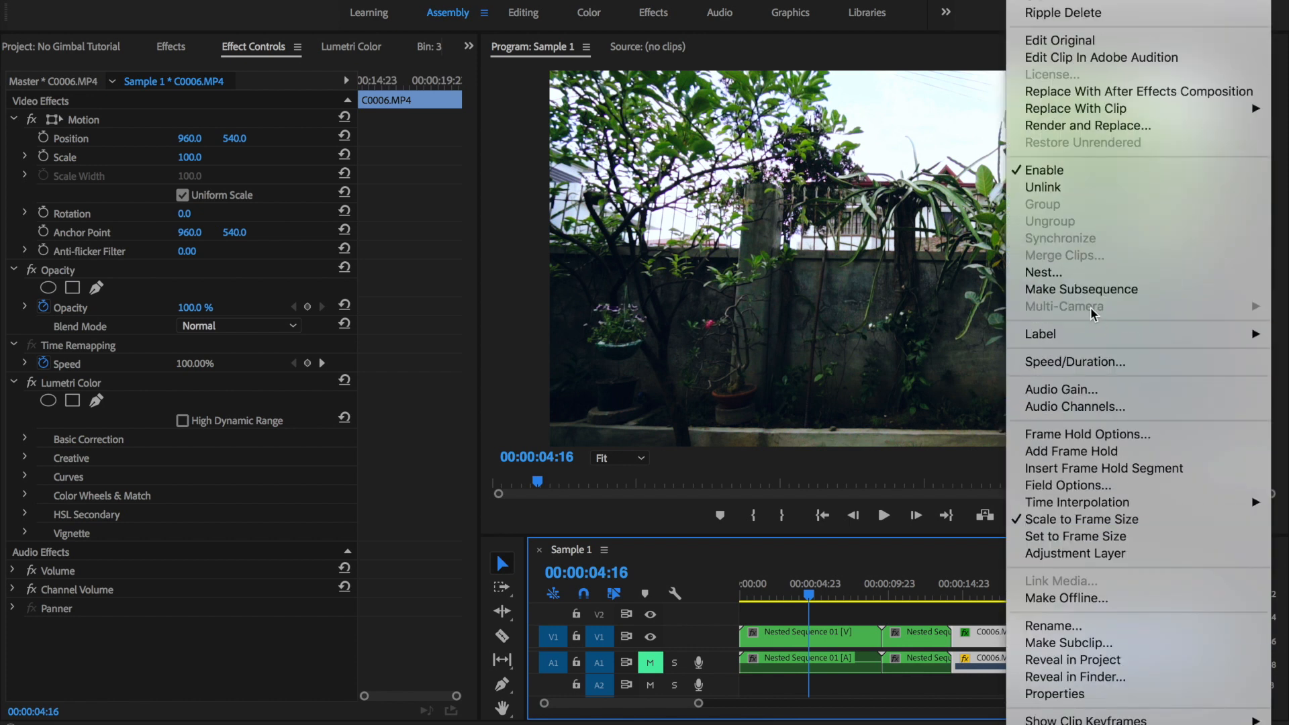
left_click(1082, 275)
key("Return")
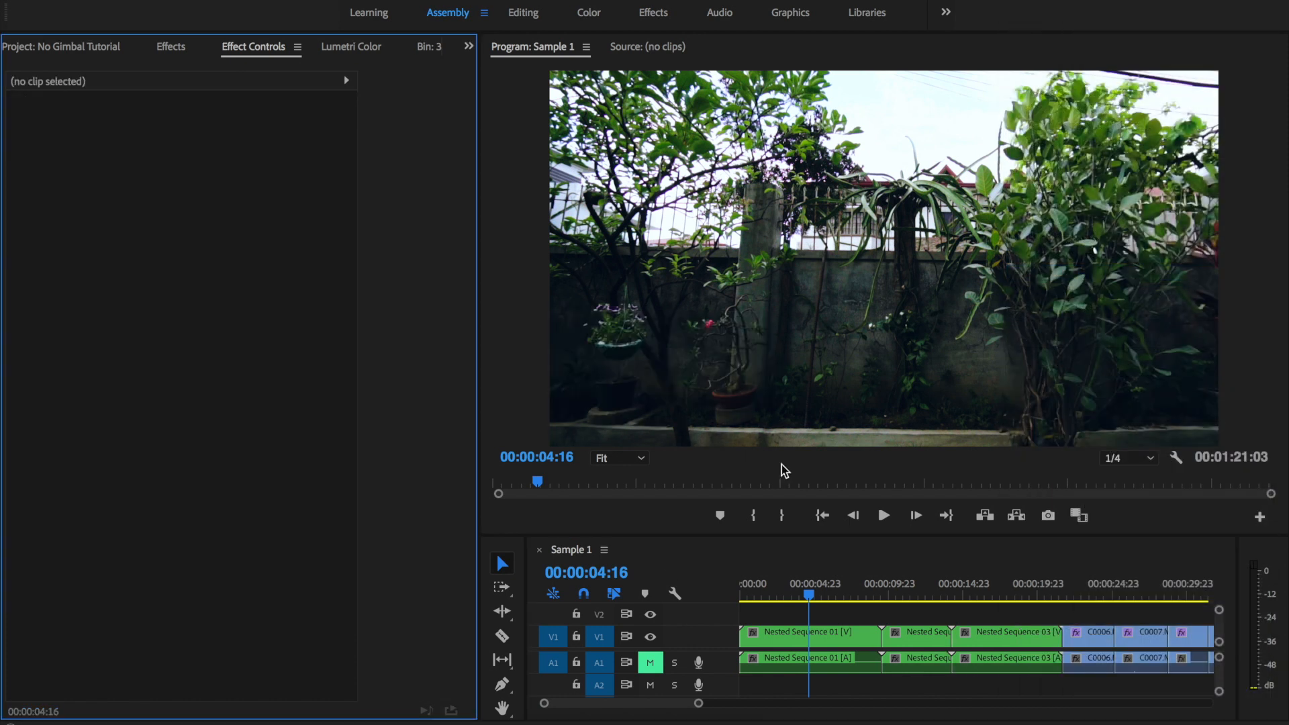
Apply the Warp Stabilizer effect to Nested Sequence 01 and Nested Sequence 03.
left_click(784, 596)
left_click(785, 631)
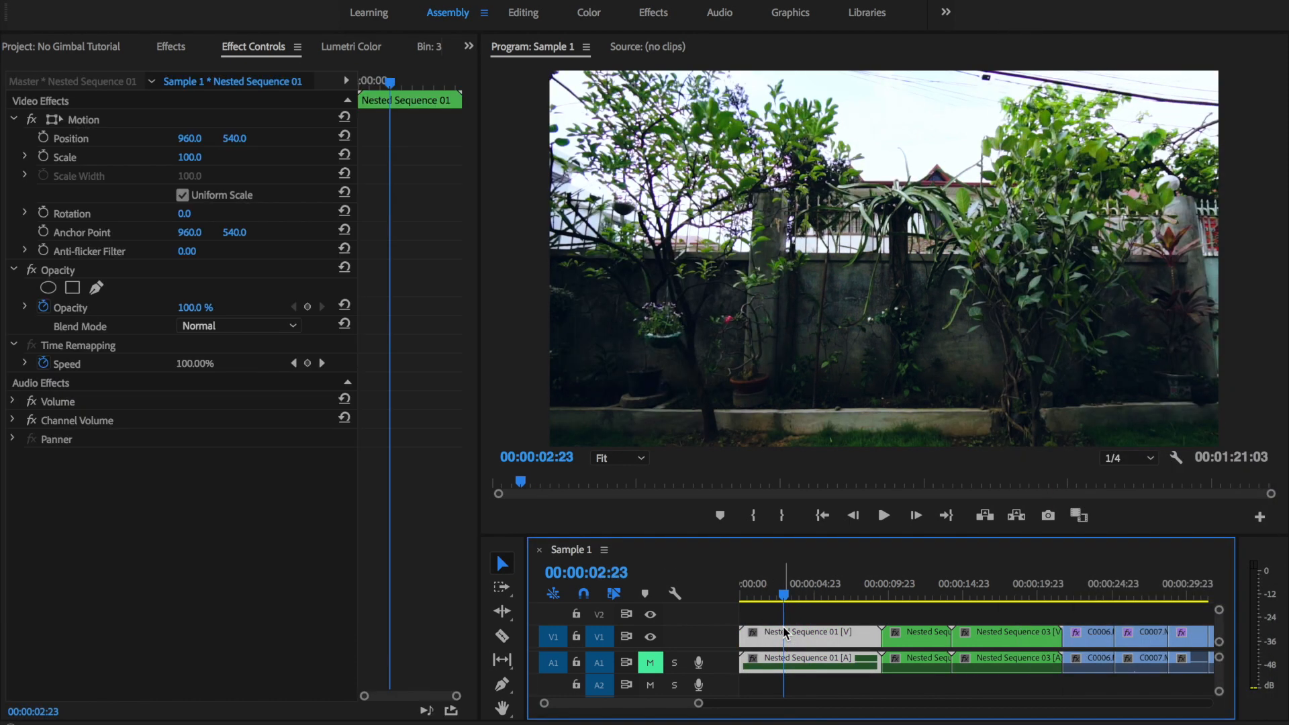
left_click(168, 48)
left_click_drag(121, 206, 785, 633)
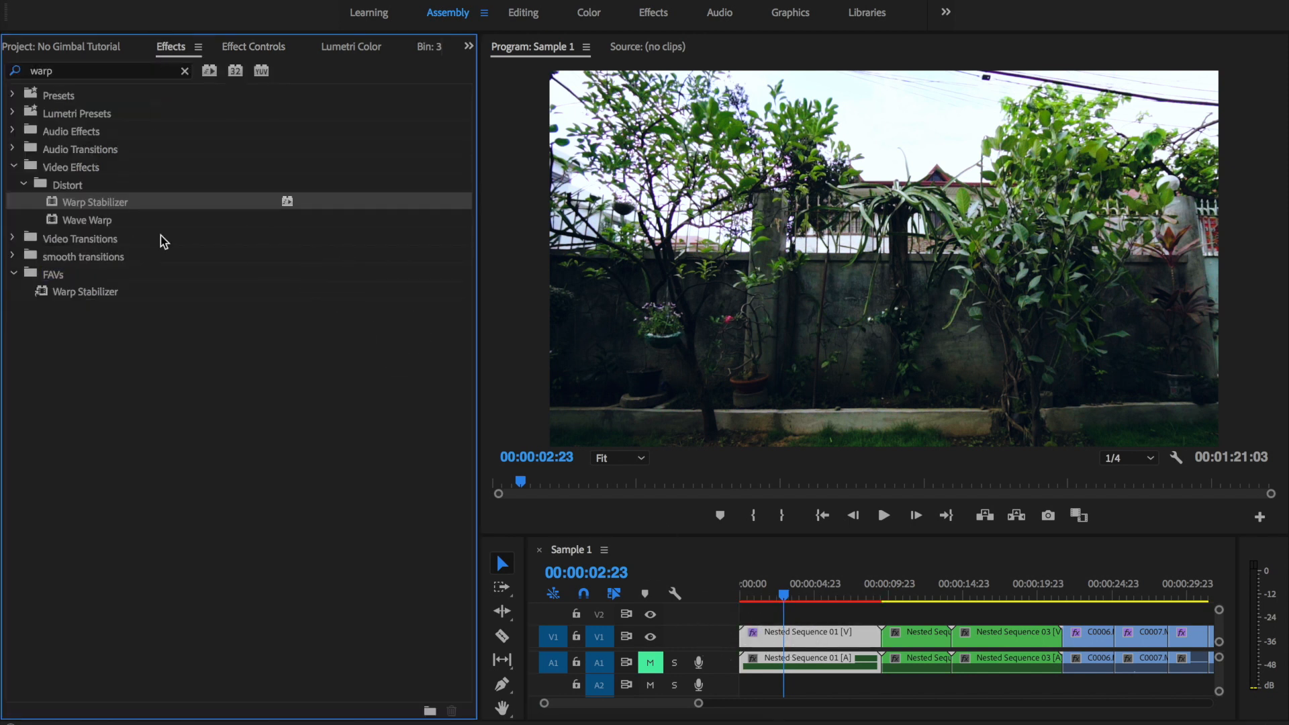
left_click_drag(118, 201, 1013, 631)
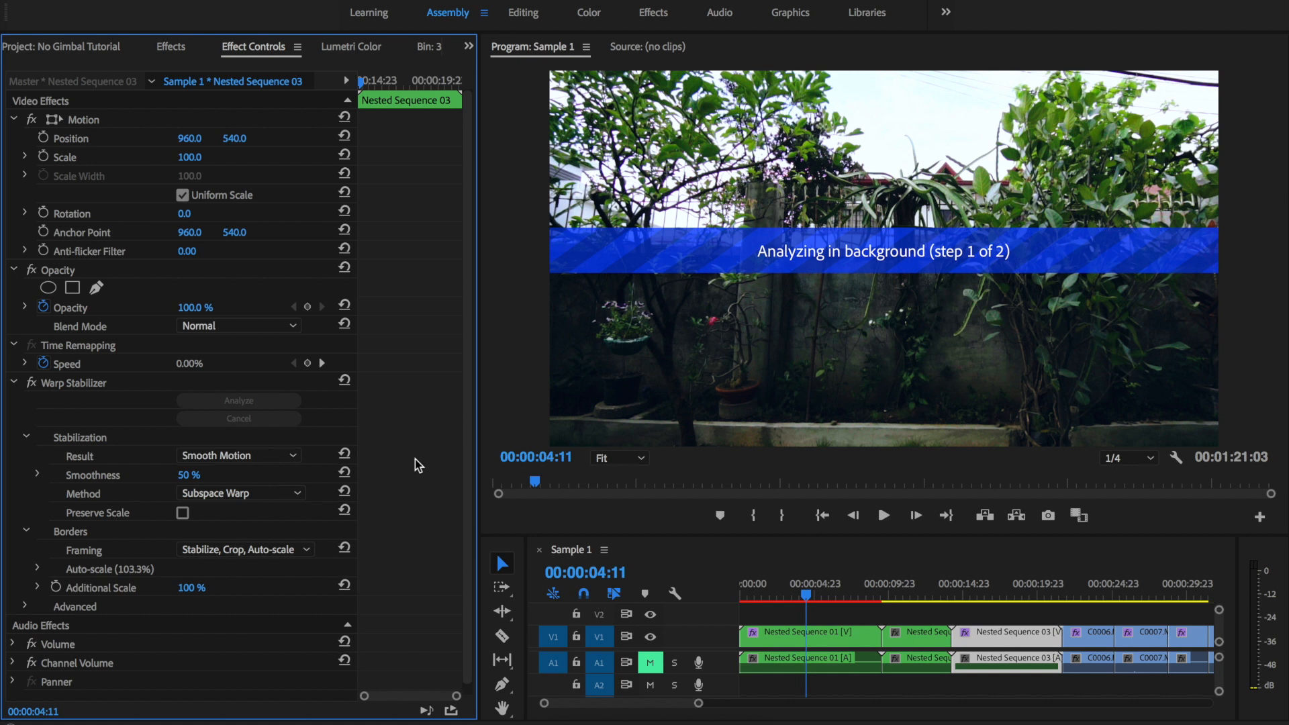
Inspect the stabilizer settings of Nested Sequence 01 and play the timeline from the start.
left_click(779, 641)
key("Home")
key("space")
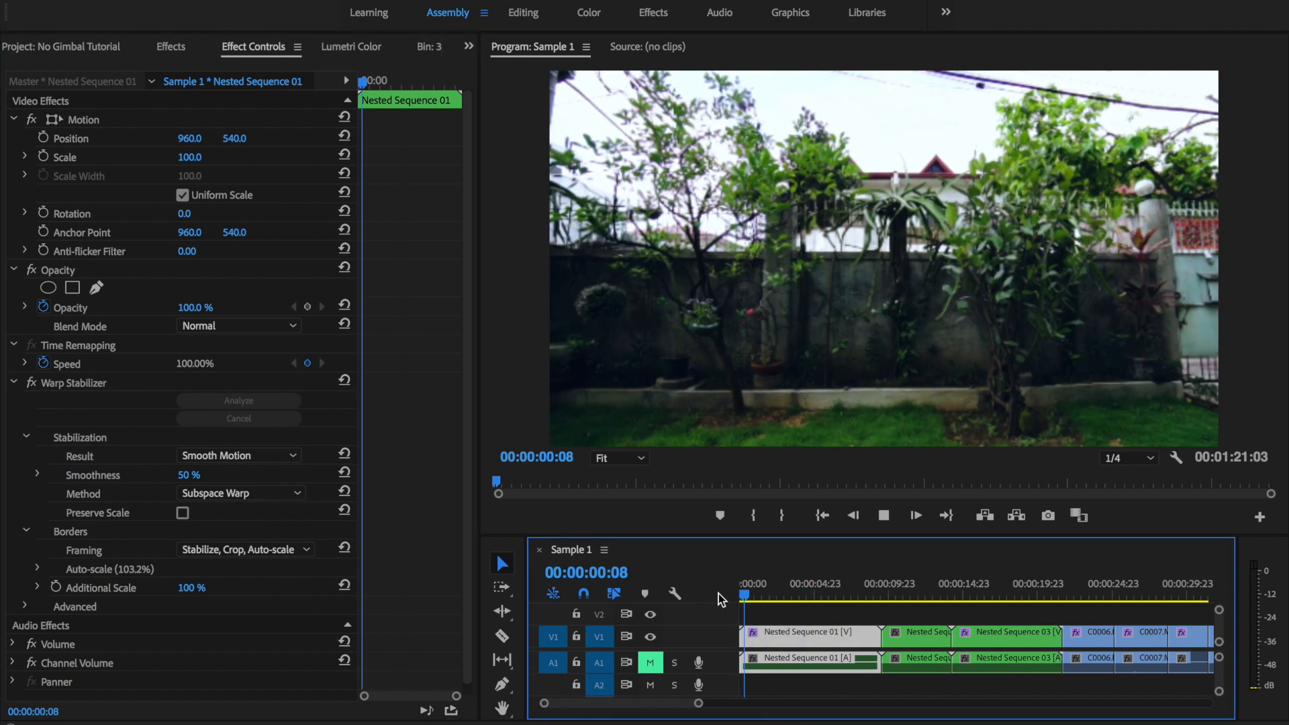
Render the nested sequences from the timeline start to 00:00:14:16 and play the rendered range from the beginning.
left_click(957, 594)
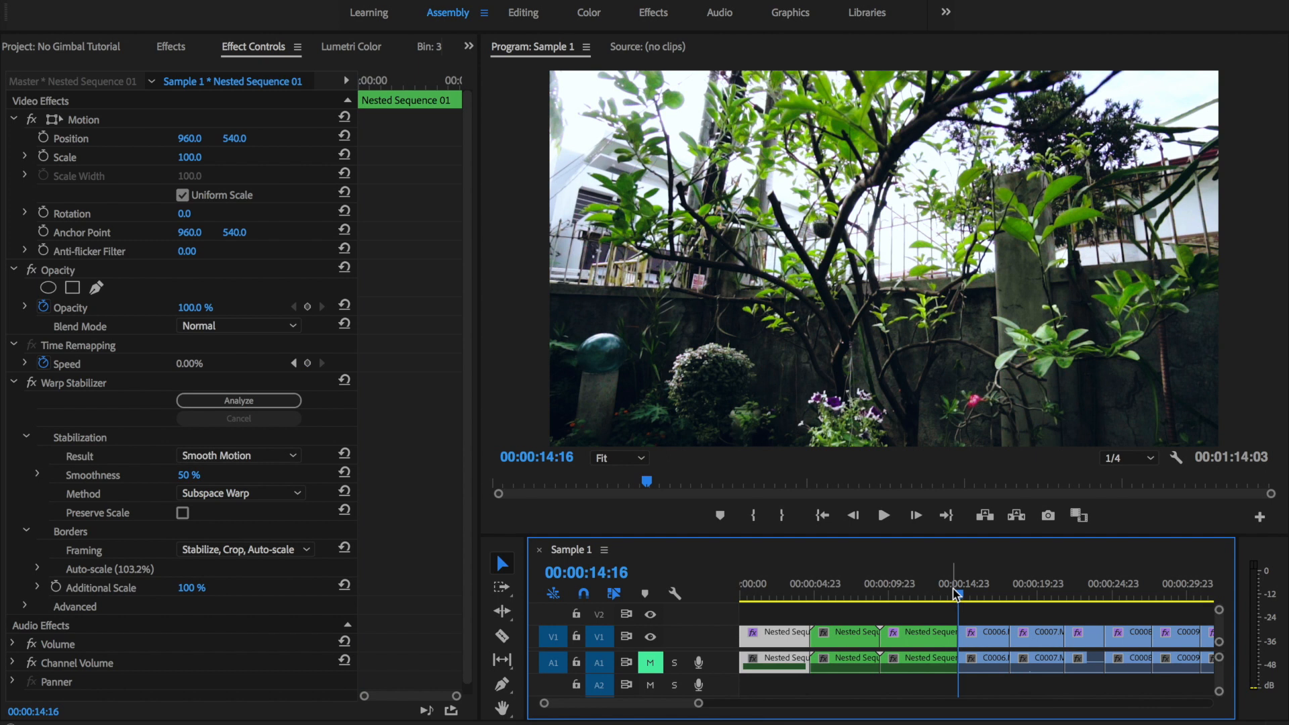
key("Return")
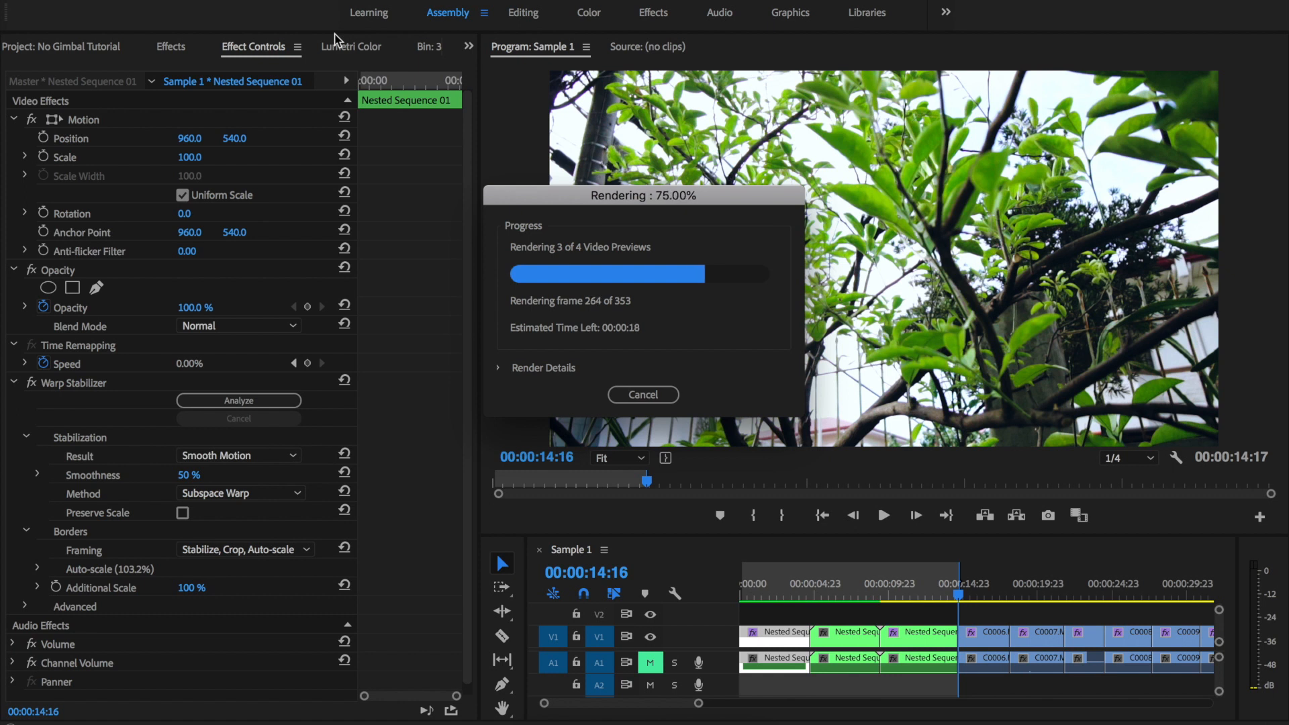
left_click_drag(793, 577, 722, 579)
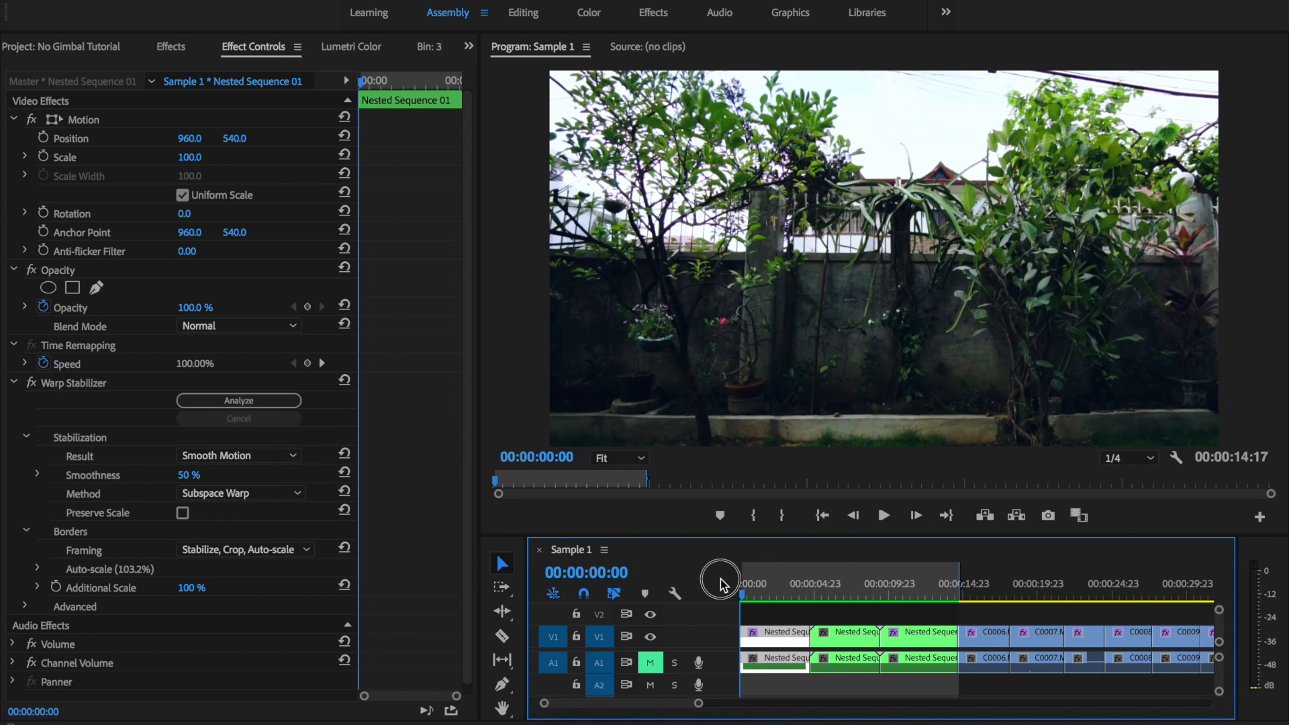
key("space")
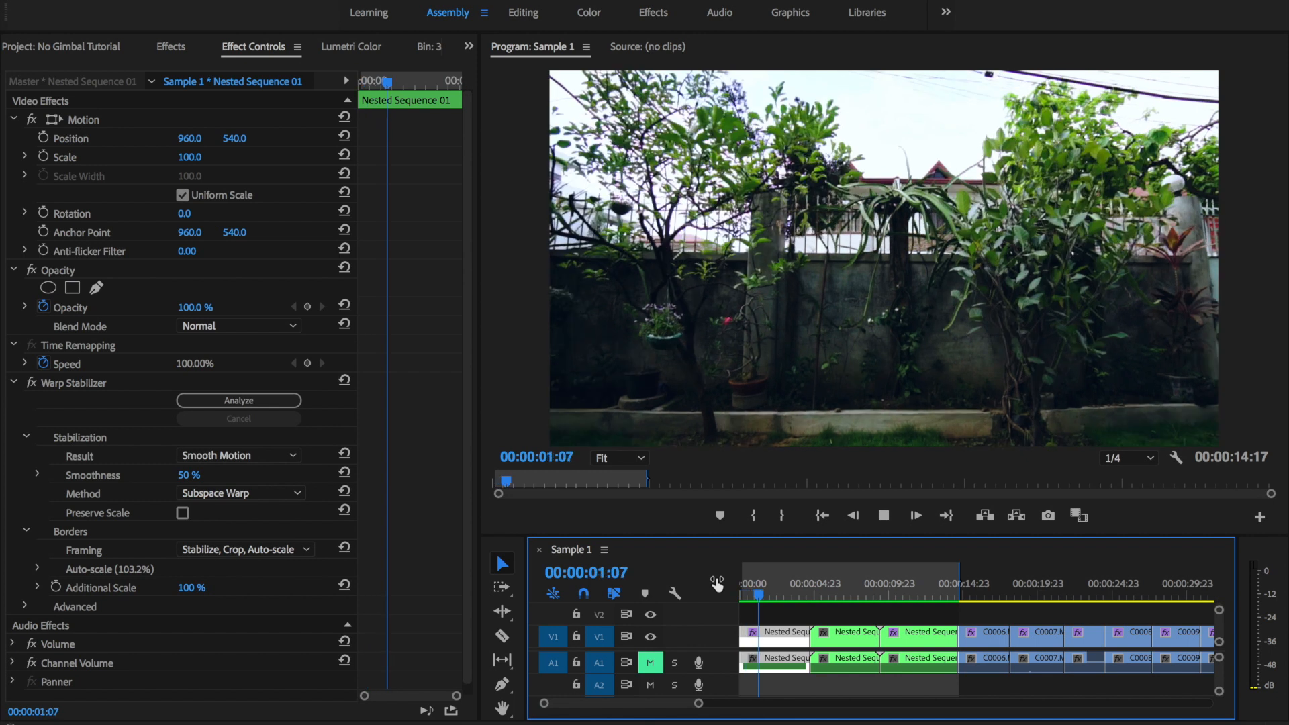